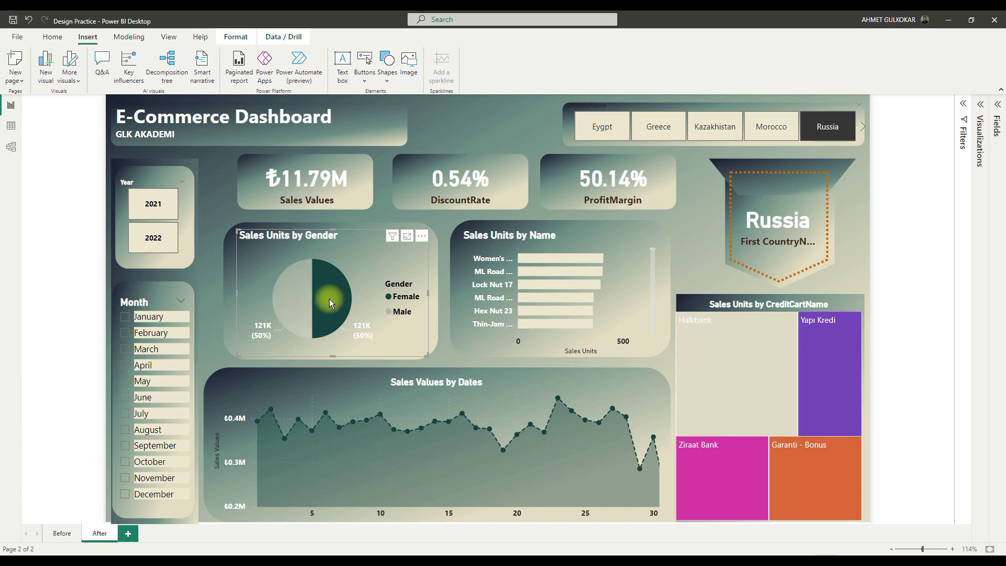
Compare the styled After page with the unstyled Before page of the e-commerce dashboard, ending on the Before page.
{"action": "left_click", "coordinate": [821, 385]}
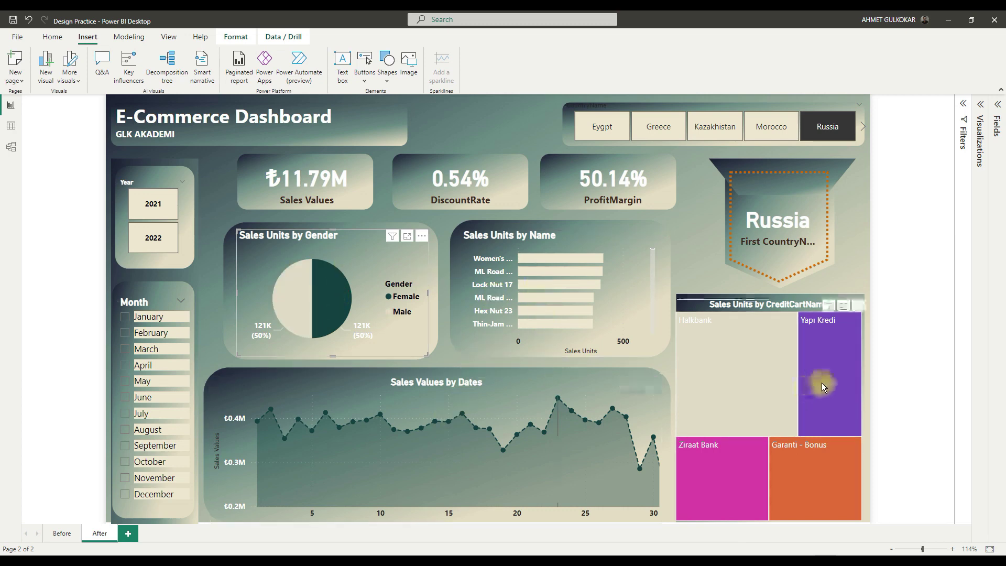
{"action": "left_click", "coordinate": [437, 441]}
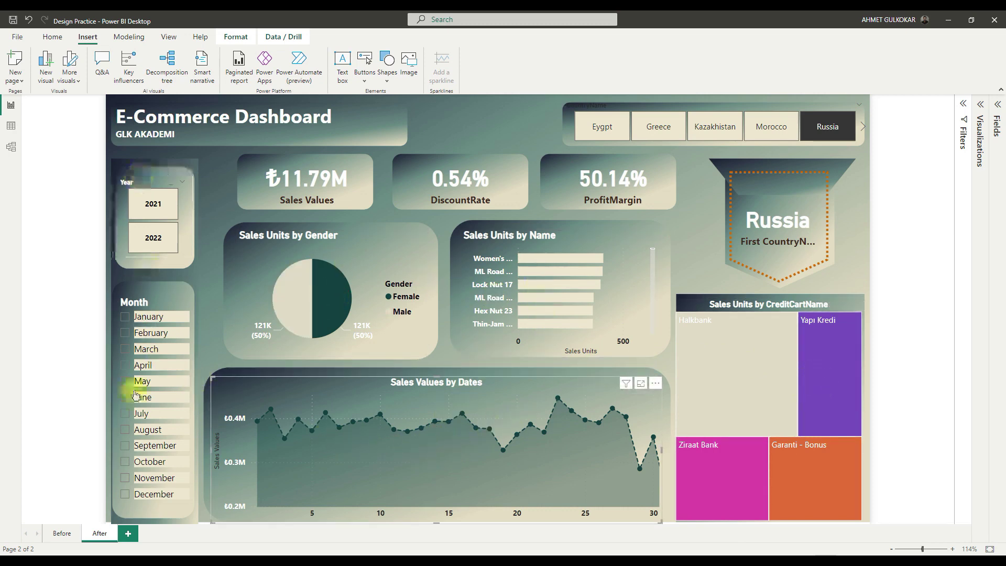
{"action": "left_click", "coordinate": [62, 533]}
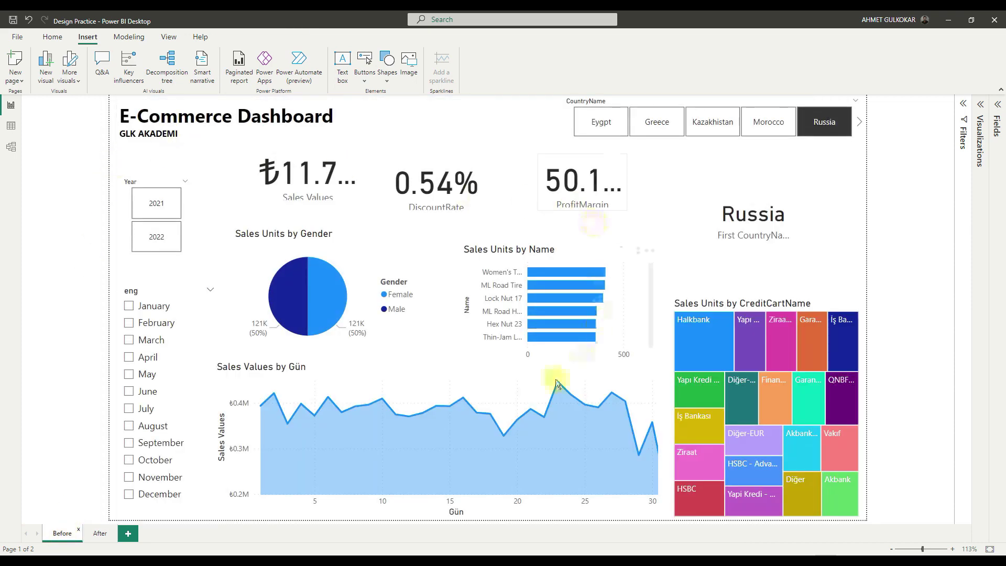
{"action": "left_click", "coordinate": [94, 535]}
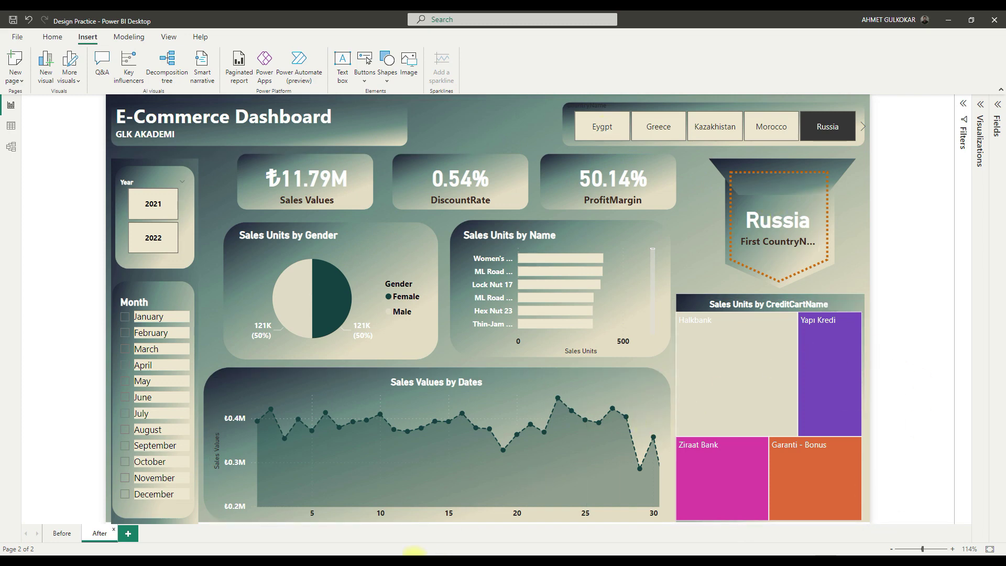
{"action": "left_click", "coordinate": [62, 533]}
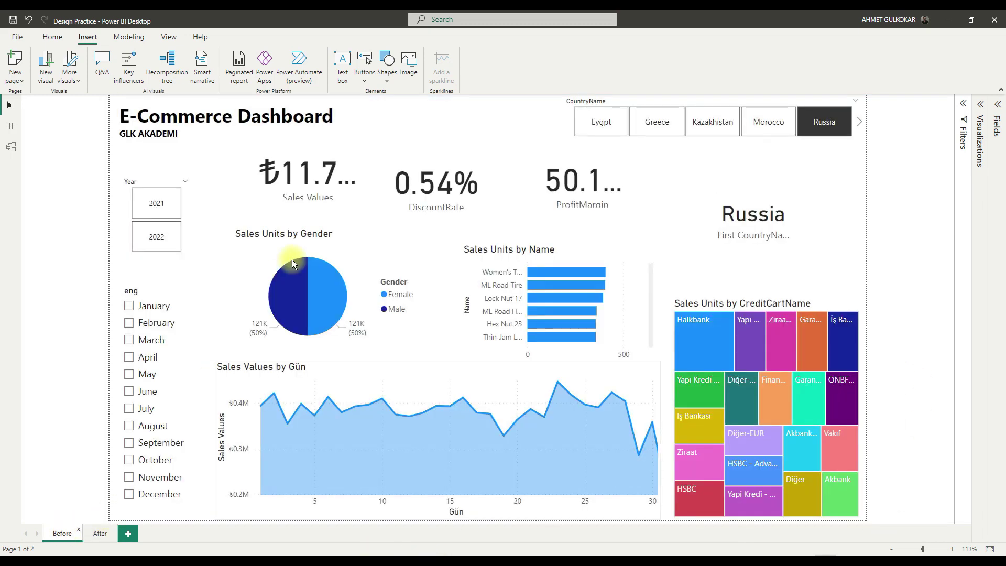
Align the Sales Values, DiscountRate and ProfitMargin cards to the same top edge.
{"action": "left_click", "coordinate": [329, 167]}
{"action": "left_click", "coordinate": [387, 172], "text": "ctrl"}
{"action": "left_click", "coordinate": [539, 175], "text": "ctrl"}
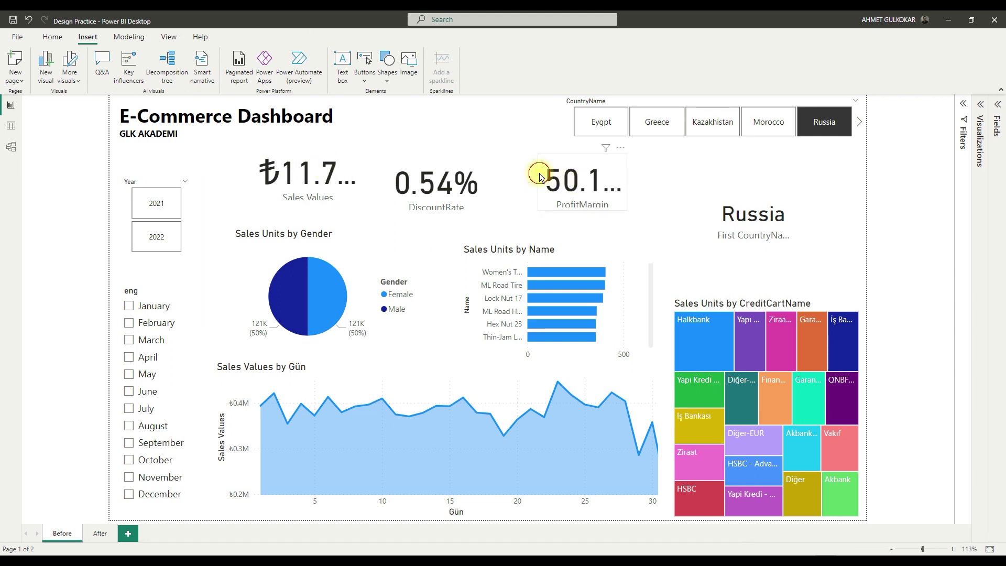
{"action": "scroll", "coordinate": [236, 39], "scroll_direction": "down", "scroll_amount": 3}
{"action": "left_click", "coordinate": [235, 39]}
{"action": "left_click", "coordinate": [226, 65]}
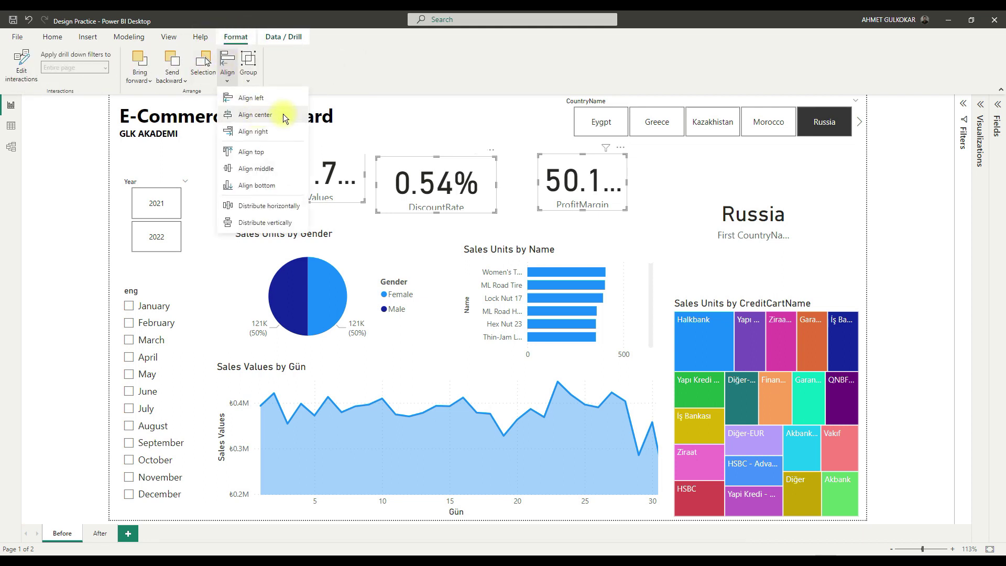
{"action": "left_click", "coordinate": [274, 151]}
Align the Year slicer and the month slicer to the same left edge.
{"action": "left_click", "coordinate": [193, 202]}
{"action": "left_click", "coordinate": [202, 323], "text": "ctrl"}
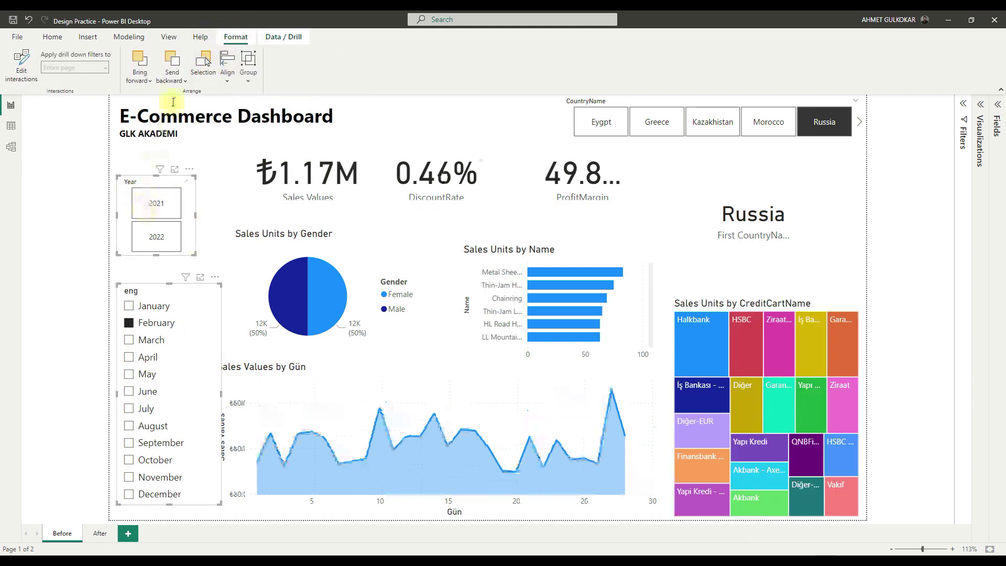
{"action": "left_click", "coordinate": [227, 73]}
{"action": "left_click", "coordinate": [275, 99]}
Align the Sales Units by Gender and Sales Units by Name charts to the same top edge.
{"action": "left_click", "coordinate": [363, 250]}
{"action": "left_click", "coordinate": [234, 76]}
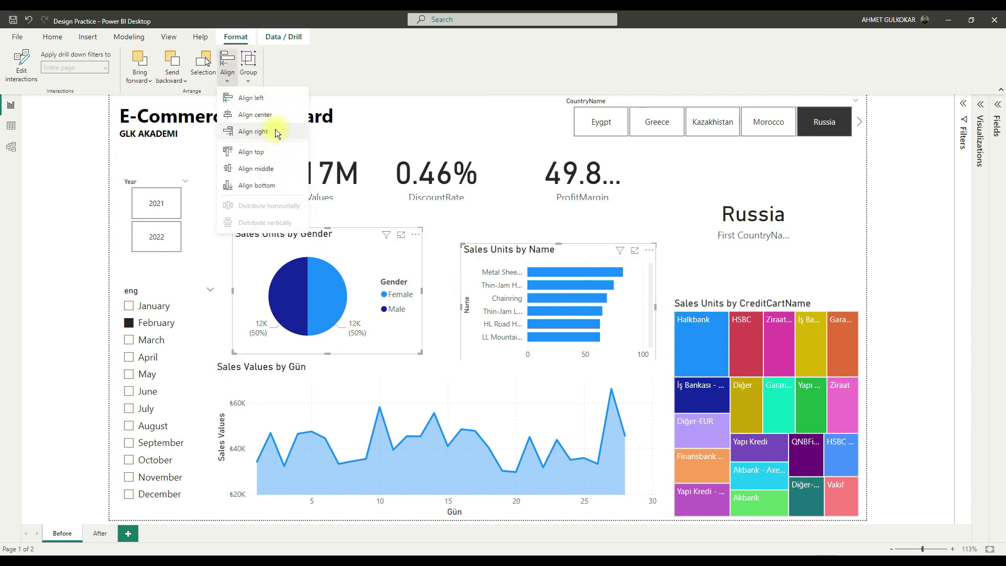
{"action": "left_click", "coordinate": [274, 152]}
{"action": "left_click", "coordinate": [673, 239]}
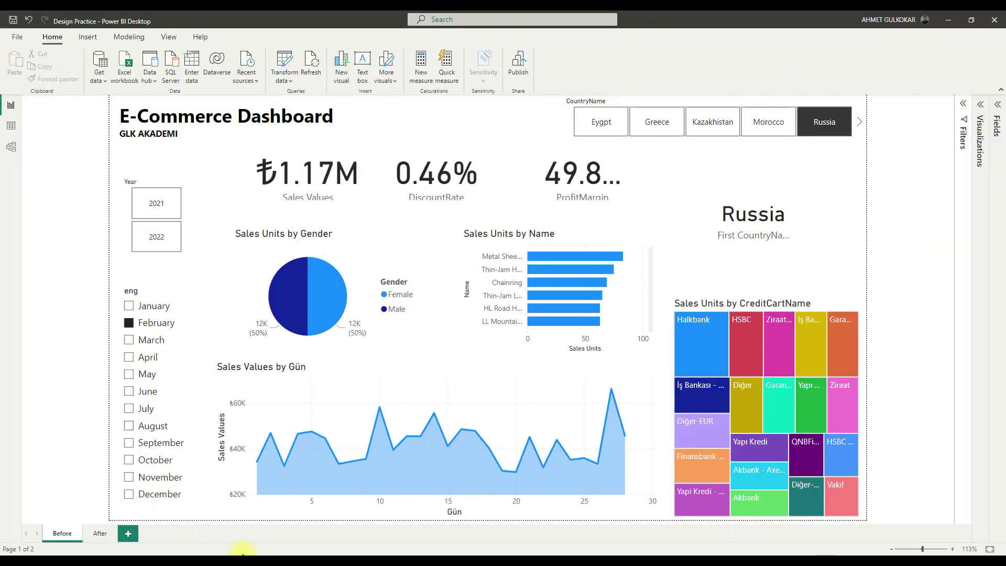
Capture the whole report canvas as a screen snip and paste it onto the blank slide in PowerPoint.
{"action": "left_click", "coordinate": [175, 75]}
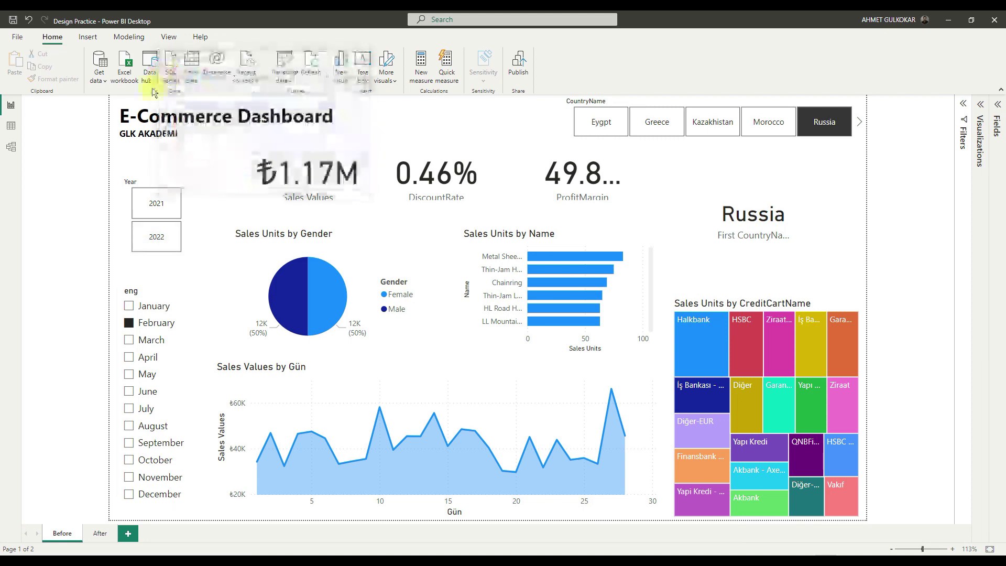
{"action": "left_click_drag", "start_coordinate": [110, 95], "coordinate": [866, 518]}
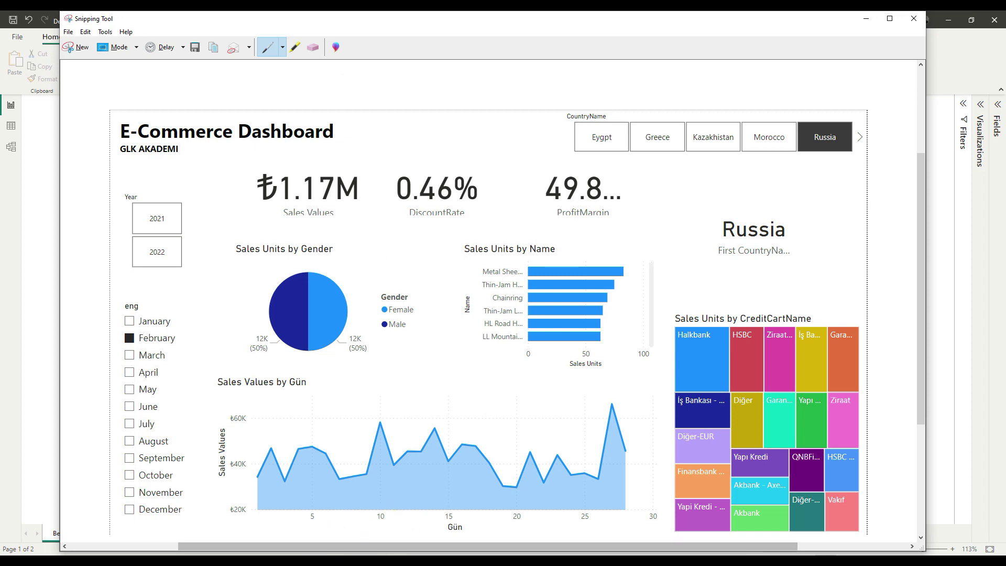
{"action": "key", "text": "alt+Tab"}
{"action": "key", "text": "ctrl+v"}
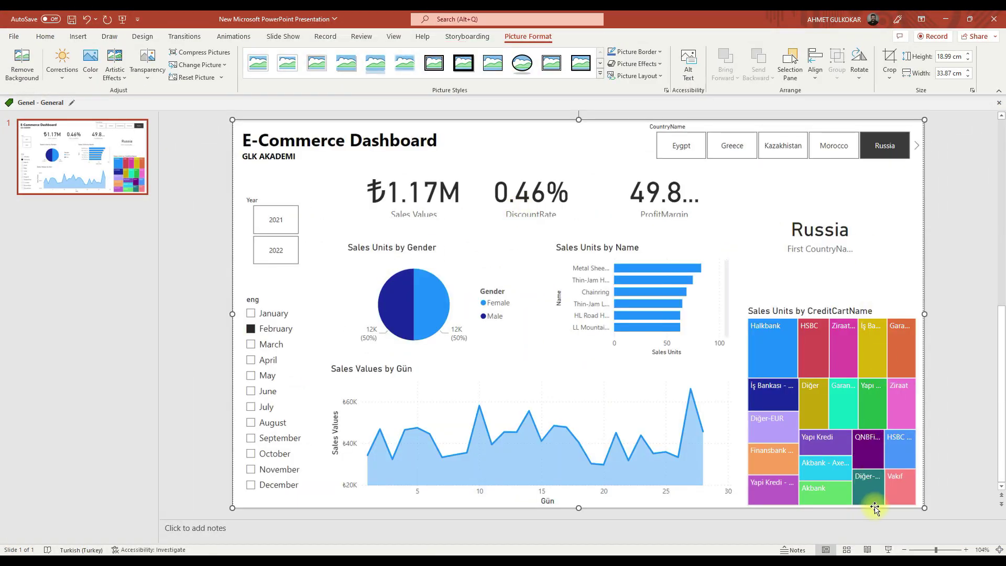
Draw rounded rectangles over the E-Commerce Dashboard title and the CountryName slicer on the pasted screenshot.
{"action": "left_click", "coordinate": [992, 109]}
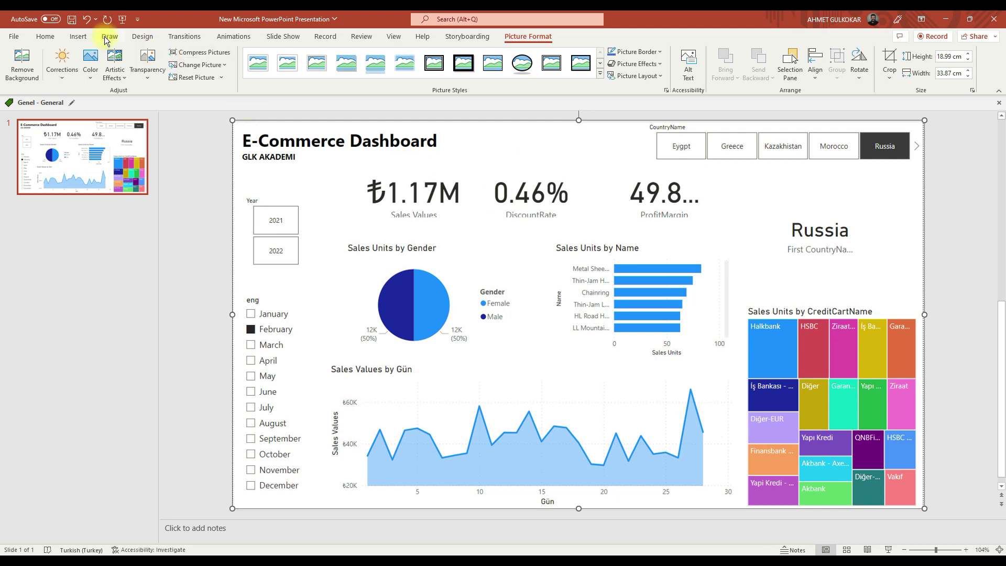
{"action": "left_click", "coordinate": [79, 36]}
{"action": "left_click", "coordinate": [189, 78]}
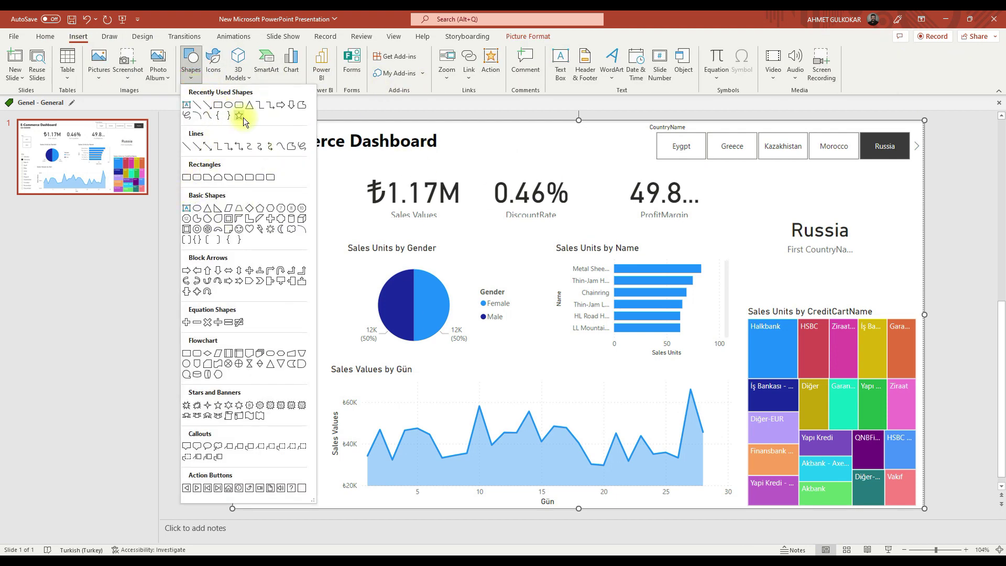
{"action": "left_click", "coordinate": [239, 106]}
{"action": "left_click_drag", "start_coordinate": [239, 132], "coordinate": [642, 141]}
{"action": "left_click", "coordinate": [486, 155]}
Cover the three KPI cards with a rounded rectangle about 2.31 cm high by 5.88 cm wide and two copies of it.
{"action": "left_click", "coordinate": [77, 36]}
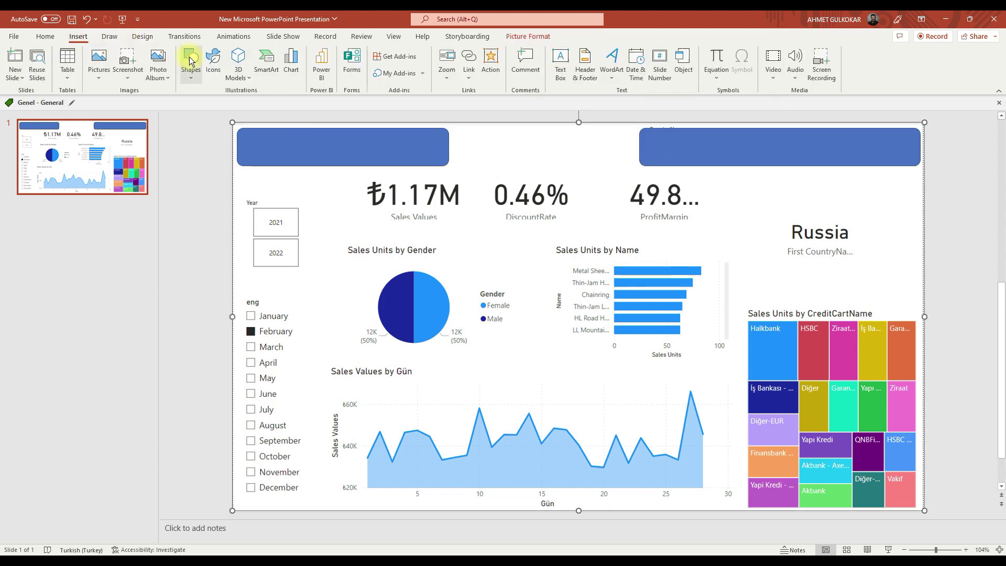
{"action": "left_click", "coordinate": [191, 62]}
{"action": "left_click", "coordinate": [242, 108]}
{"action": "mouse_move", "coordinate": [357, 175]}
{"action": "left_mouse_down"}
{"action": "mouse_move", "coordinate": [479, 222]}
{"action": "mouse_move", "coordinate": [573, 204]}
{"action": "left_mouse_up"}
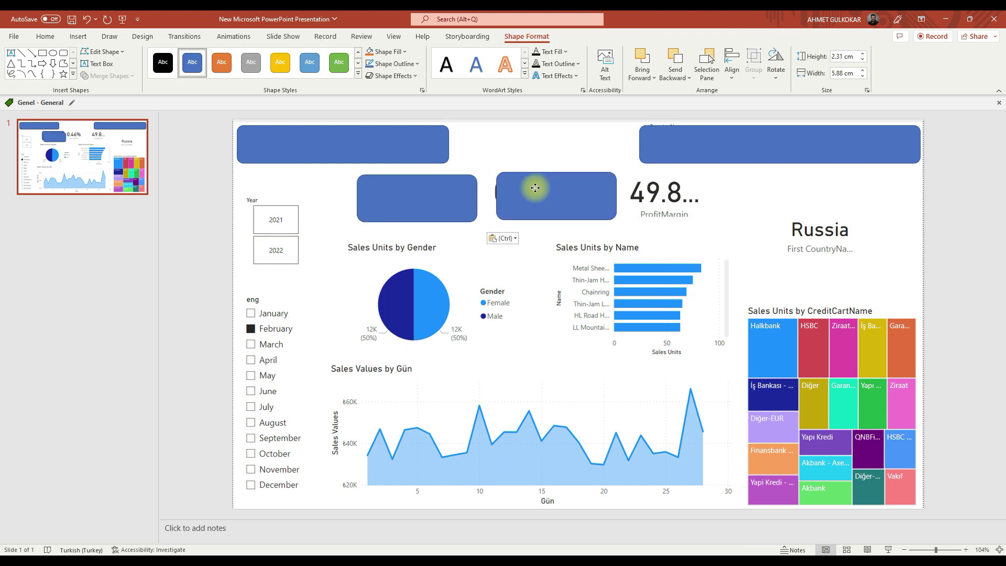
{"action": "left_click", "coordinate": [414, 203]}
{"action": "left_click_drag", "start_coordinate": [414, 203], "coordinate": [669, 200]}
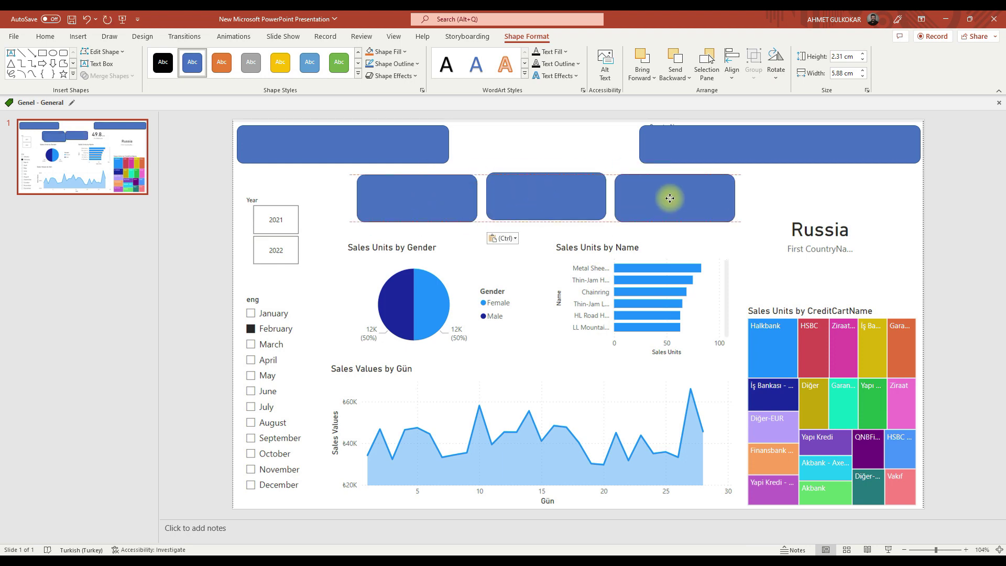
{"action": "left_click", "coordinate": [332, 218]}
Draw a plain rectangle about 15.66 cm high by 4.72 cm wide over the slicer column and send it to the back.
{"action": "left_click", "coordinate": [78, 36]}
{"action": "left_click", "coordinate": [190, 63]}
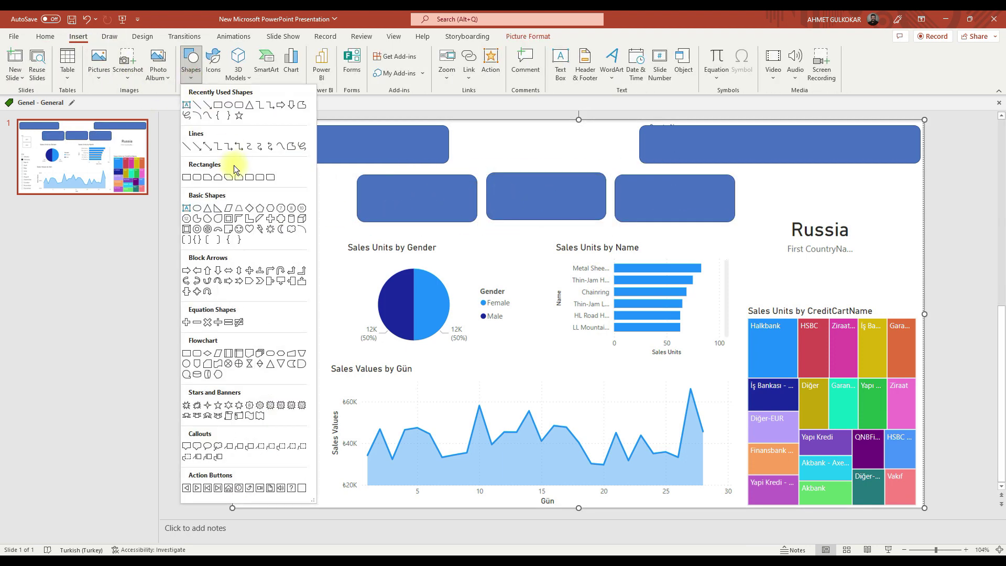
{"action": "left_click", "coordinate": [187, 177]}
{"action": "mouse_move", "coordinate": [232, 188]}
{"action": "left_mouse_down"}
{"action": "mouse_move", "coordinate": [328, 407]}
{"action": "mouse_move", "coordinate": [329, 508]}
{"action": "left_mouse_up"}
{"action": "right_click", "coordinate": [264, 202]}
{"action": "left_click", "coordinate": [341, 356]}
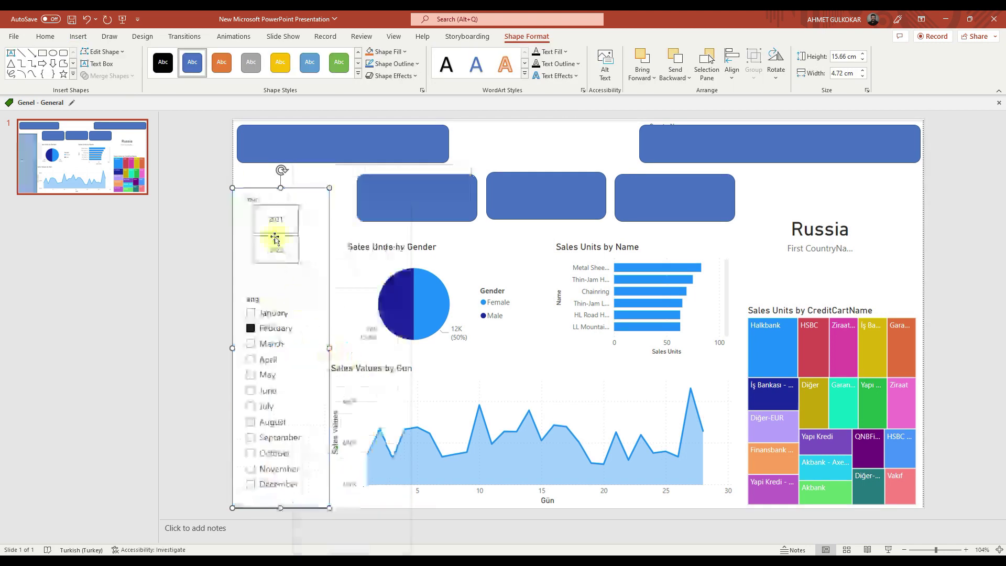
Draw a rounded rectangle about 4.46 by 4.03 cm over the Year slicer and a taller one over the month list.
{"action": "left_click", "coordinate": [78, 36]}
{"action": "left_click", "coordinate": [191, 63]}
{"action": "left_click", "coordinate": [231, 105]}
{"action": "left_click_drag", "start_coordinate": [237, 189], "coordinate": [320, 280]}
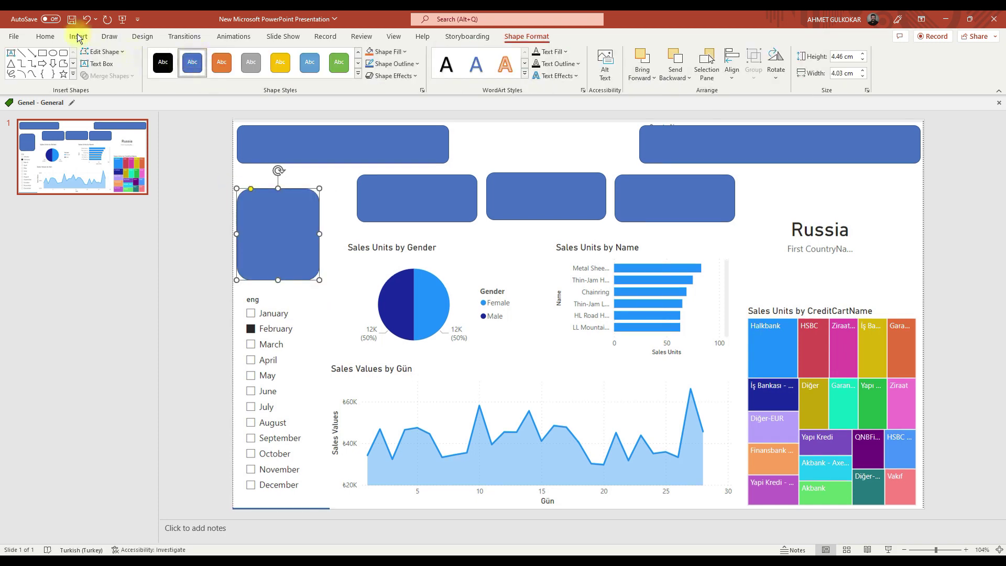
{"action": "left_click", "coordinate": [79, 36]}
{"action": "left_click", "coordinate": [189, 66]}
{"action": "left_click", "coordinate": [242, 107]}
{"action": "left_click_drag", "start_coordinate": [282, 313], "coordinate": [320, 502]}
Copy a KPI rectangle, enlarge it to about 6.37 by 9.3 cm over the gender pie chart, and duplicate it over the Name bar chart.
{"action": "left_click", "coordinate": [400, 197]}
{"action": "key", "text": "ctrl+c"}
{"action": "key", "text": "ctrl+v"}
{"action": "left_click_drag", "start_coordinate": [414, 211], "coordinate": [397, 359]}
{"action": "left_click_drag", "start_coordinate": [458, 294], "coordinate": [653, 285]}
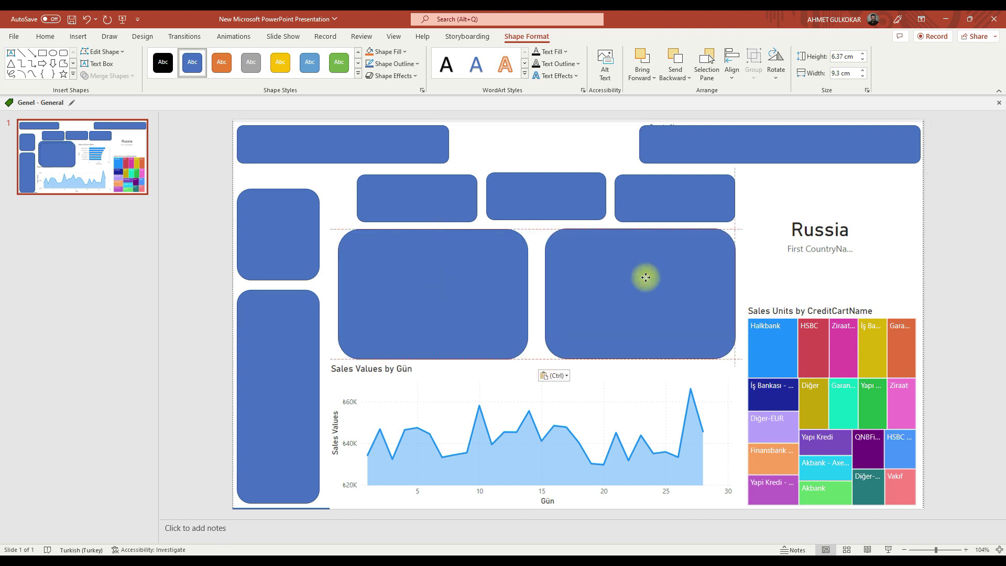
Draw a plain rectangle over the Sales Units by CreditCartName treemap.
{"action": "left_click", "coordinate": [78, 36]}
{"action": "left_click", "coordinate": [191, 62]}
{"action": "left_click", "coordinate": [197, 174]}
{"action": "mouse_move", "coordinate": [743, 298]}
{"action": "left_mouse_down"}
{"action": "mouse_move", "coordinate": [918, 474]}
{"action": "mouse_move", "coordinate": [920, 508]}
{"action": "left_mouse_up"}
Copy the bar chart's rounded rectangle and stretch the copy to about 7.24 by 20.31 cm over the Sales Values by Gün chart.
{"action": "left_click", "coordinate": [598, 287]}
{"action": "key", "text": "ctrl+c"}
{"action": "key", "text": "ctrl+v"}
{"action": "left_click_drag", "start_coordinate": [599, 287], "coordinate": [374, 412]}
{"action": "left_click_drag", "start_coordinate": [514, 425], "coordinate": [739, 448]}
{"action": "left_click_drag", "start_coordinate": [532, 492], "coordinate": [532, 508]}
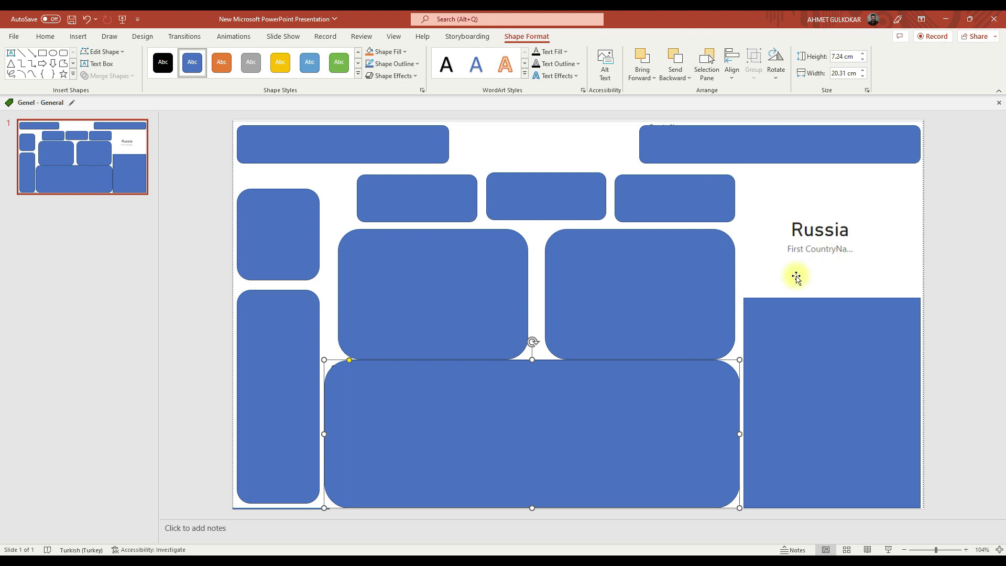
Draw an Off-page Connector shape about 4.95 cm high by 4.4 cm wide over the Russia card.
{"action": "left_click", "coordinate": [73, 36]}
{"action": "left_click", "coordinate": [190, 78]}
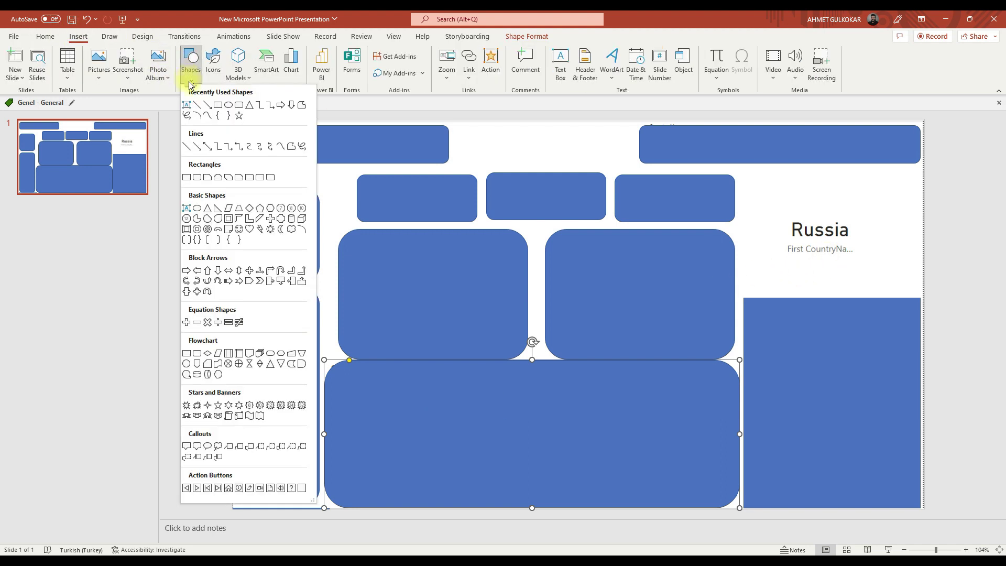
{"action": "left_click", "coordinate": [198, 370]}
{"action": "mouse_move", "coordinate": [779, 189]}
{"action": "left_mouse_down"}
{"action": "mouse_move", "coordinate": [864, 270]}
{"action": "mouse_move", "coordinate": [871, 290]}
{"action": "left_mouse_up"}
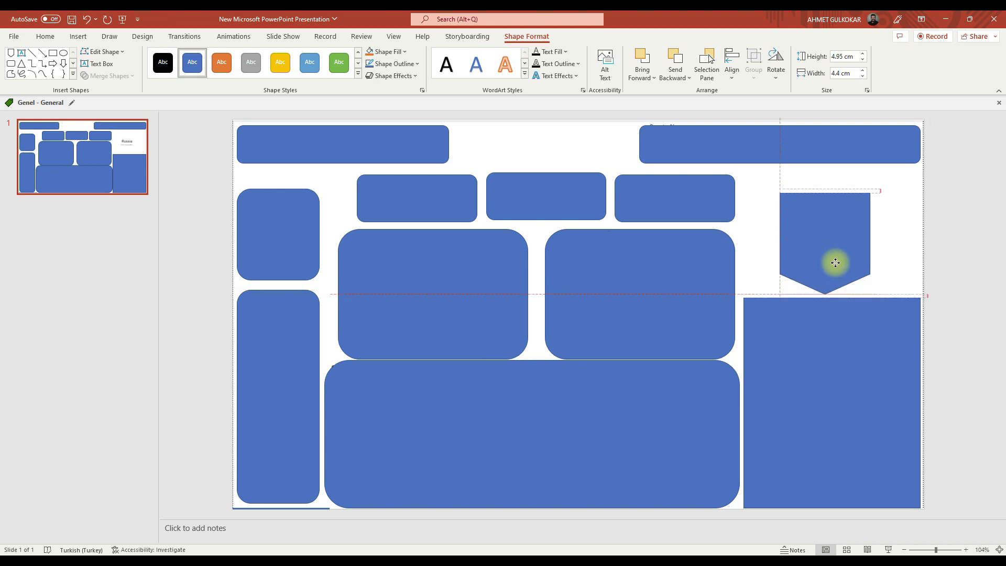
{"action": "left_click_drag", "start_coordinate": [825, 177], "coordinate": [824, 182]}
Add a Manual Operation trapezoid about 1.51 cm high by 6.13 cm wide across the upper edge of the pennant shape.
{"action": "left_click", "coordinate": [462, 183]}
{"action": "left_click", "coordinate": [79, 37]}
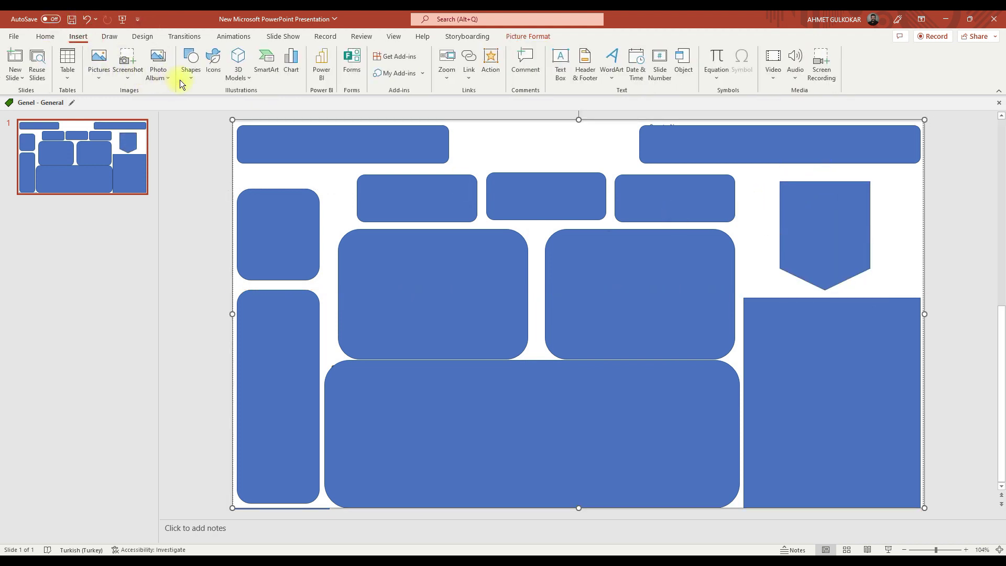
{"action": "left_click", "coordinate": [186, 78]}
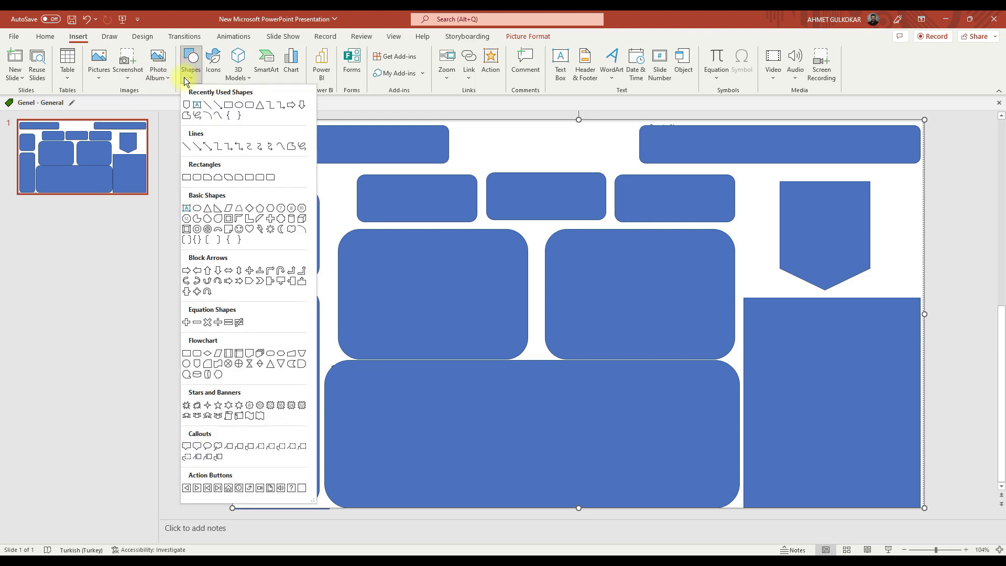
{"action": "left_click", "coordinate": [299, 352]}
{"action": "mouse_move", "coordinate": [768, 172]}
{"action": "left_mouse_down"}
{"action": "mouse_move", "coordinate": [903, 204]}
{"action": "mouse_move", "coordinate": [893, 203]}
{"action": "left_mouse_up"}
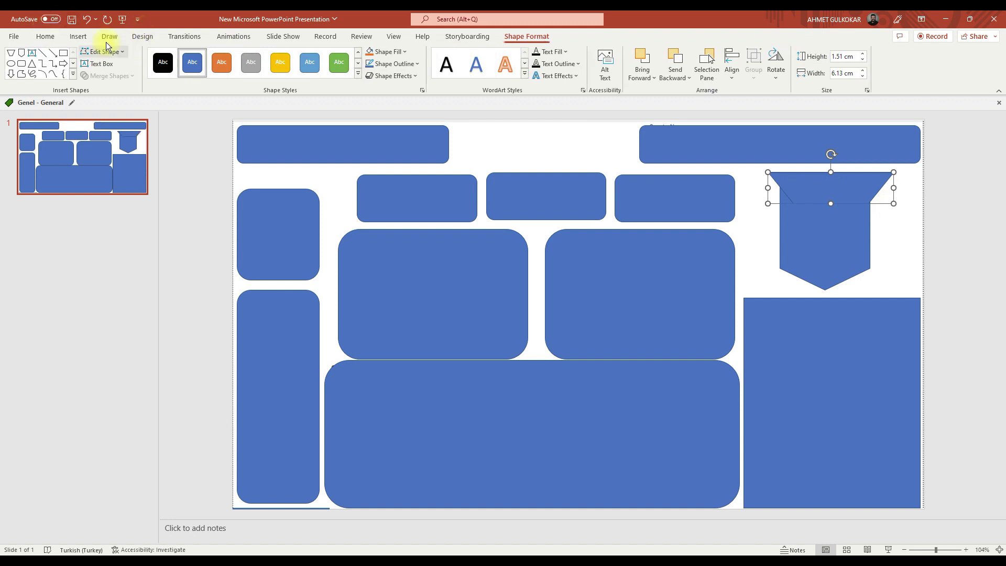
{"action": "left_click", "coordinate": [78, 36]}
{"action": "mouse_move", "coordinate": [818, 181]}
{"action": "left_mouse_down"}
{"action": "mouse_move", "coordinate": [809, 186]}
{"action": "mouse_move", "coordinate": [812, 172]}
{"action": "mouse_move", "coordinate": [811, 182]}
{"action": "left_mouse_up"}
{"action": "left_click", "coordinate": [812, 239]}
{"action": "left_click", "coordinate": [792, 226]}
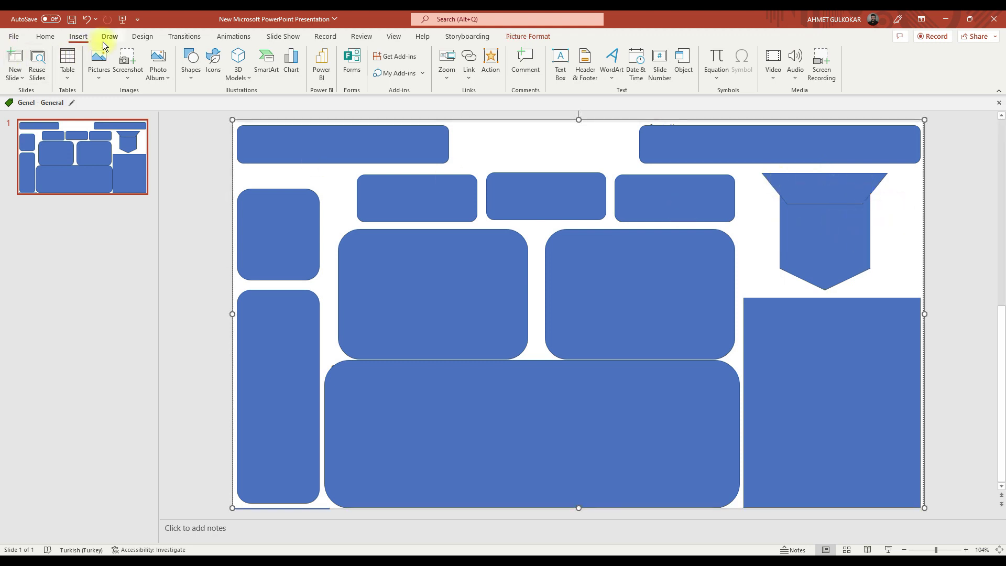
Draw a smaller Off-page Connector about 4.76 cm high by 3.7 cm wide, centred inside the pennant shape.
{"action": "left_click", "coordinate": [191, 65]}
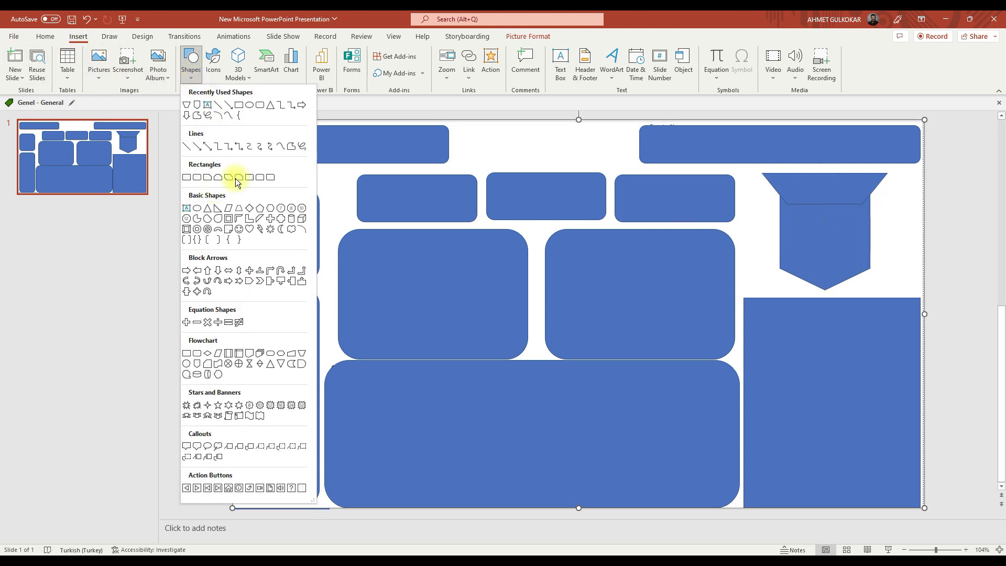
{"action": "left_click", "coordinate": [201, 357]}
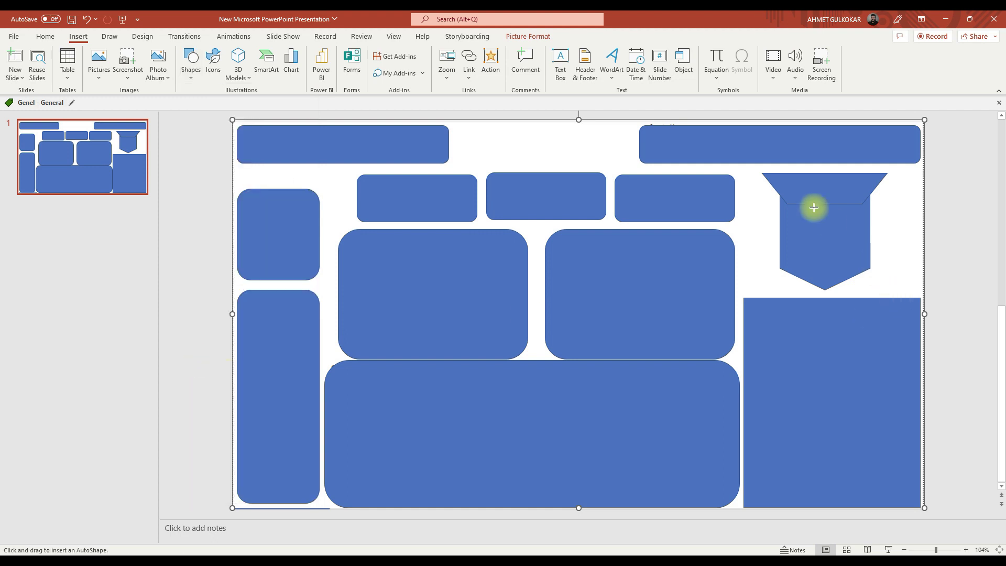
{"action": "left_click_drag", "start_coordinate": [790, 185], "coordinate": [853, 285]}
{"action": "left_click_drag", "start_coordinate": [836, 238], "coordinate": [837, 239]}
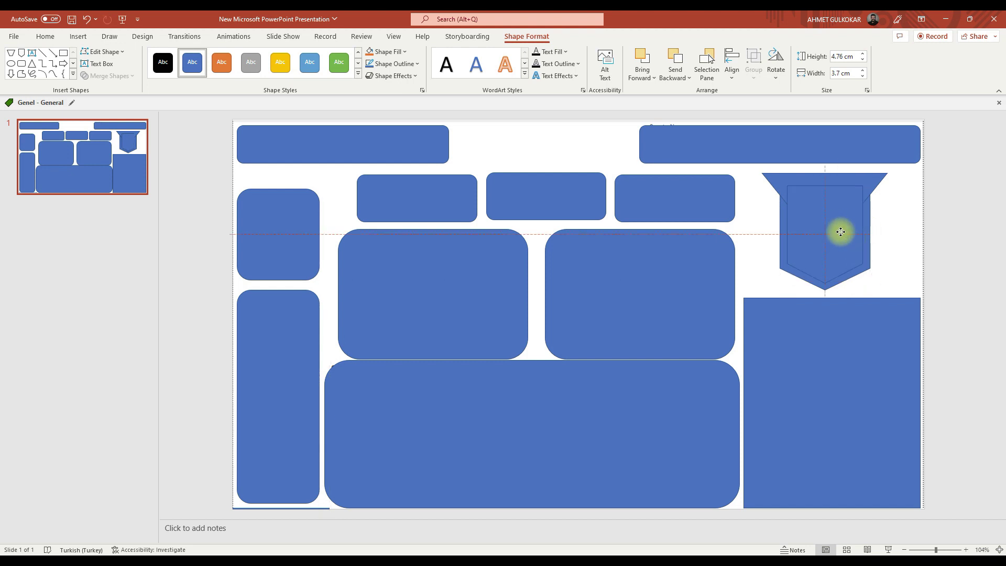
{"action": "left_click_drag", "start_coordinate": [840, 232], "coordinate": [840, 232]}
Delete the pasted dashboard screenshot from behind the shapes.
{"action": "left_click", "coordinate": [762, 223]}
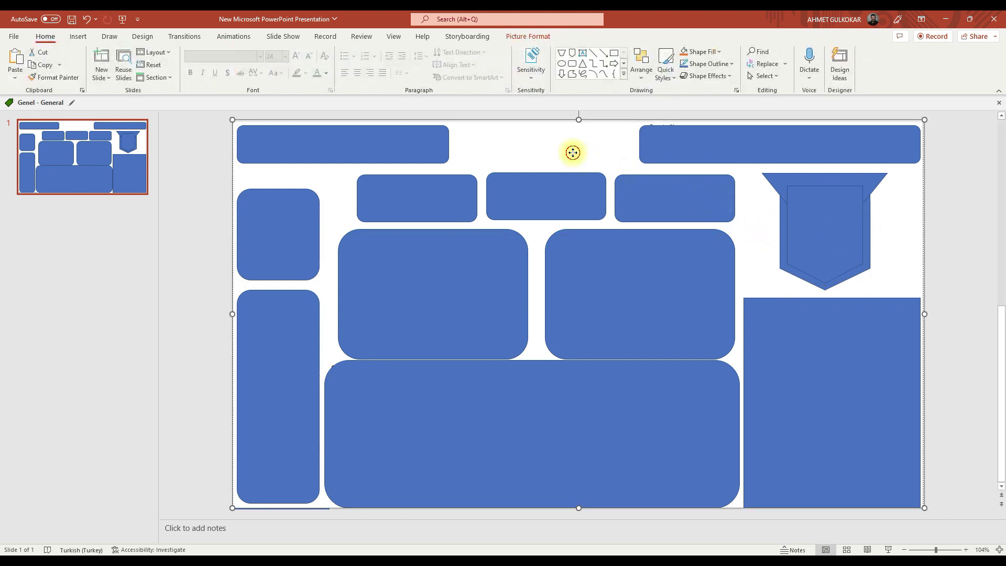
{"action": "key", "text": "Delete"}
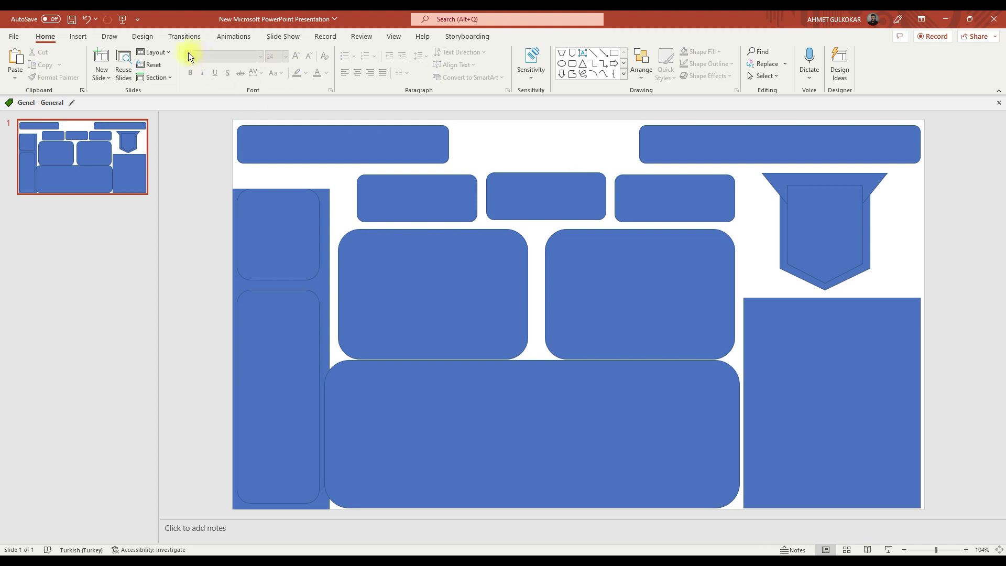
Draw a 19.05 cm by 33.87 cm rectangle covering the whole slide and send it behind all other shapes.
{"action": "left_click", "coordinate": [77, 36]}
{"action": "left_click", "coordinate": [186, 79]}
{"action": "left_click", "coordinate": [187, 176]}
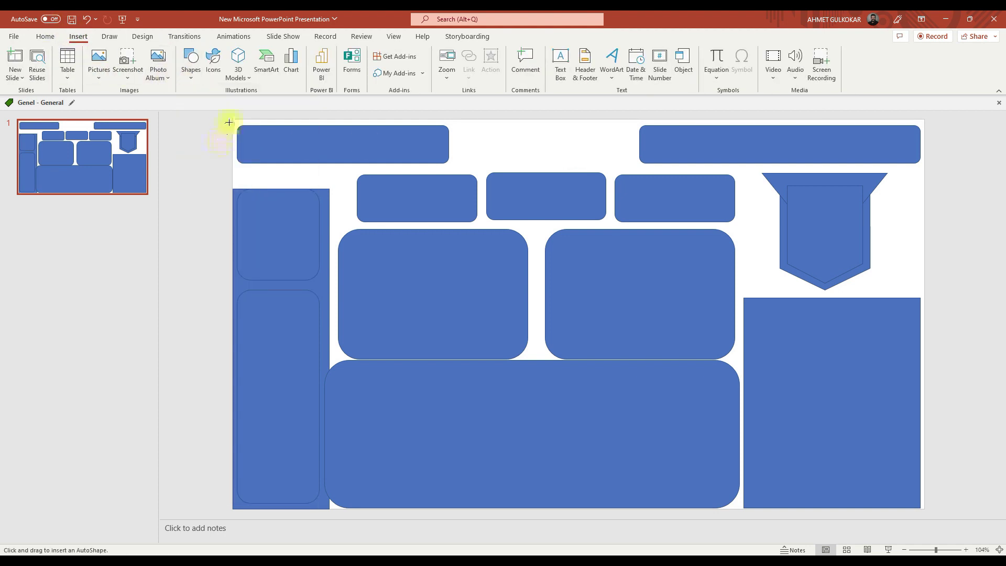
{"action": "mouse_move", "coordinate": [255, 173]}
{"action": "left_mouse_down"}
{"action": "mouse_move", "coordinate": [873, 458]}
{"action": "mouse_move", "coordinate": [952, 543]}
{"action": "mouse_move", "coordinate": [913, 508]}
{"action": "mouse_move", "coordinate": [922, 509]}
{"action": "left_mouse_up"}
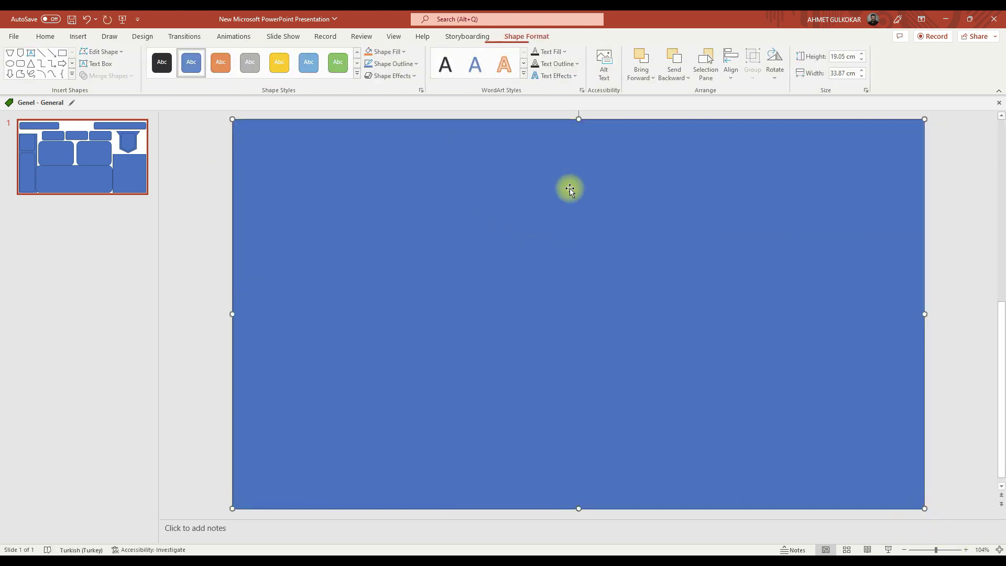
{"action": "right_click", "coordinate": [544, 142]}
{"action": "left_click", "coordinate": [590, 293]}
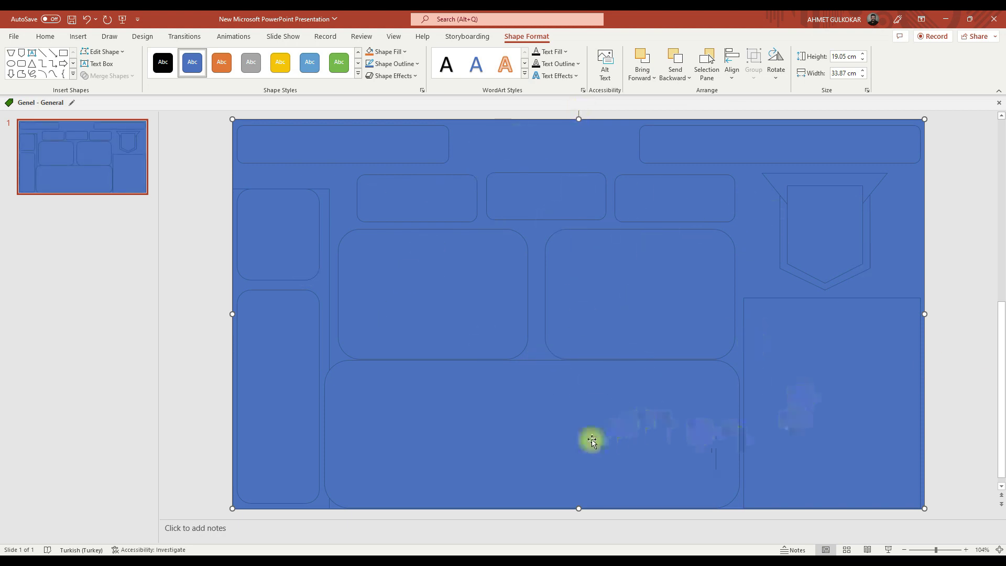
Narrow the large lower rounded rectangle so its left edge lines up with the chart card above it.
{"action": "left_click", "coordinate": [386, 442]}
{"action": "left_click_drag", "start_coordinate": [324, 433], "coordinate": [343, 433]}
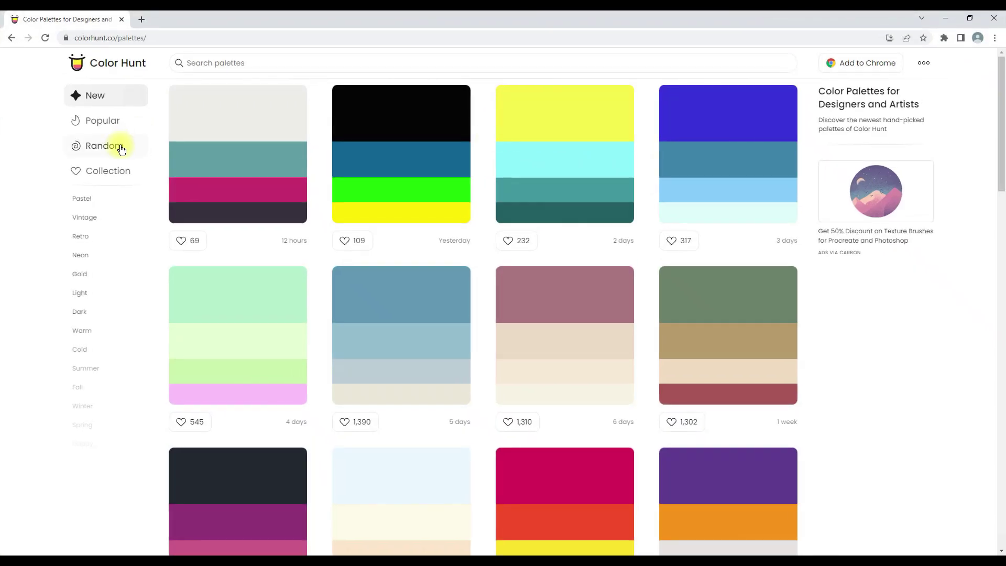
Browse the all-time popular, pastel and night palettes on Color Hunt in the browser.
{"action": "left_click", "coordinate": [107, 122]}
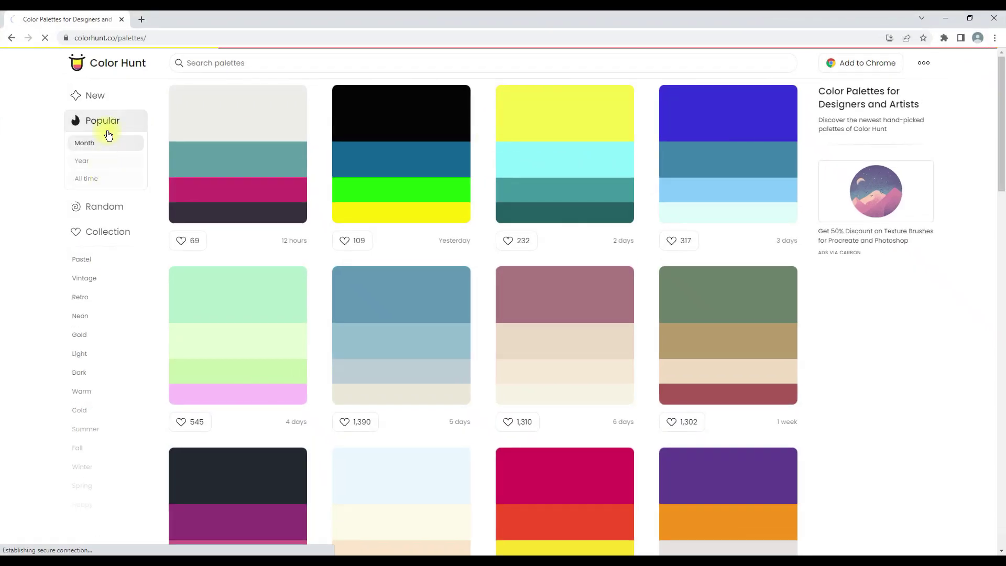
{"action": "left_click", "coordinate": [89, 180]}
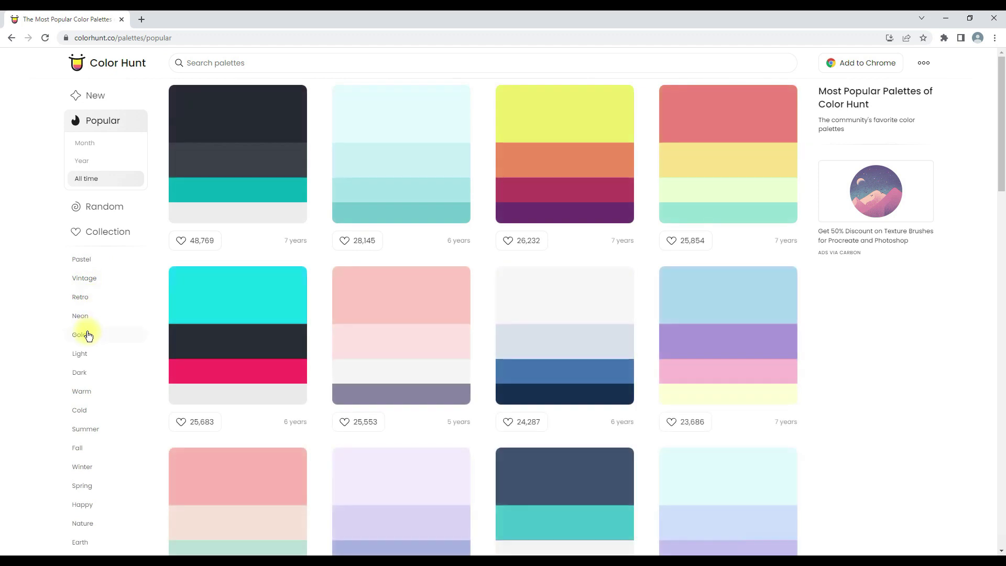
{"action": "left_click", "coordinate": [87, 260]}
{"action": "scroll", "coordinate": [91, 398], "scroll_direction": "down", "scroll_amount": 2}
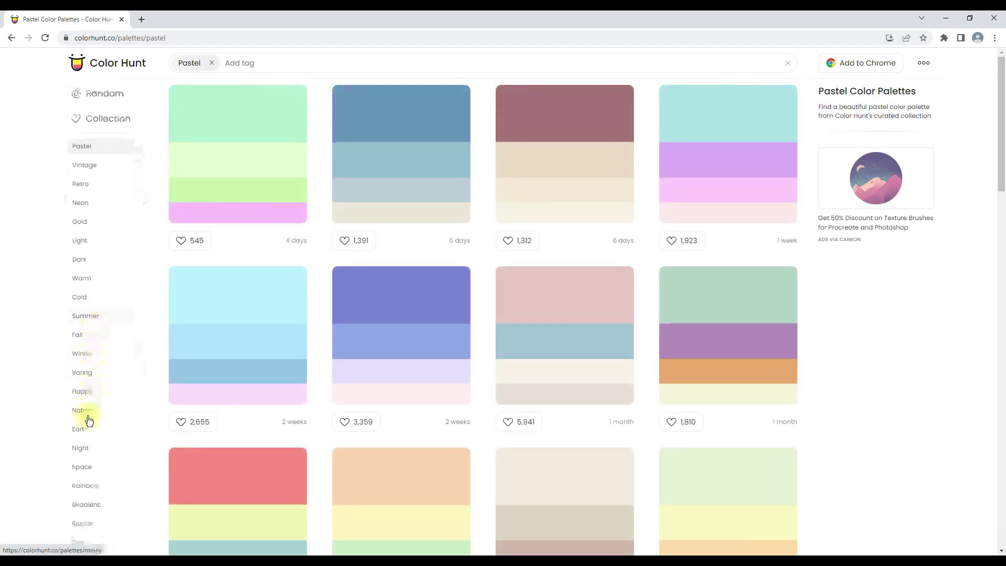
{"action": "left_click", "coordinate": [80, 449]}
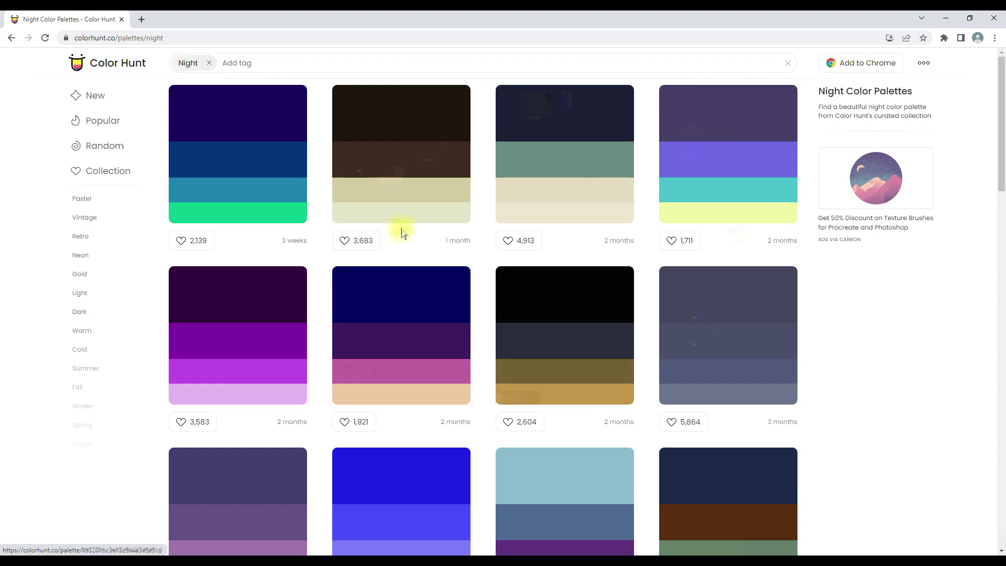
{"action": "left_click", "coordinate": [945, 17]}
Fill the full-slide background rectangle with a dark 45° linear gradient and open its detailed shape formatting settings.
{"action": "left_click", "coordinate": [551, 151]}
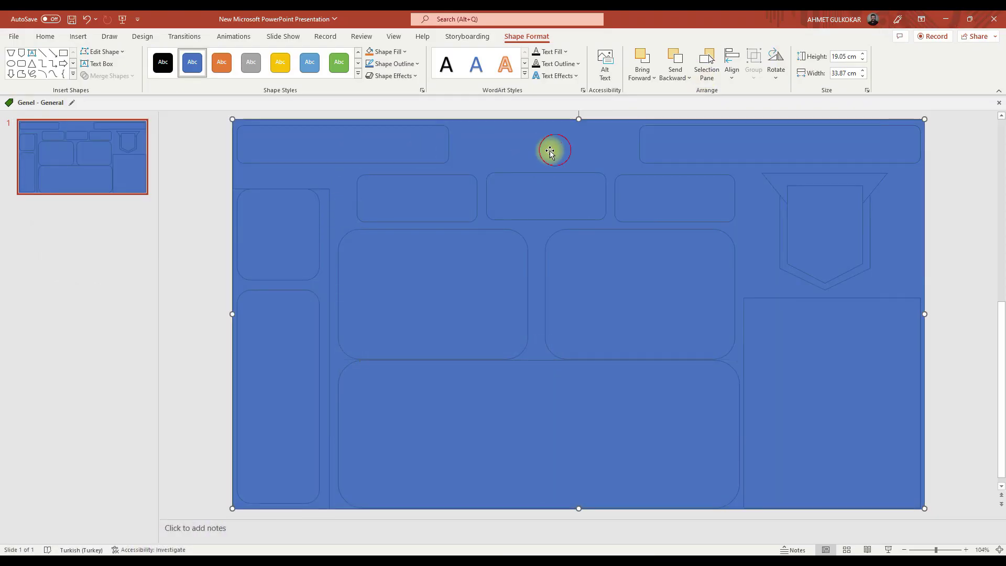
{"action": "left_click", "coordinate": [403, 55]}
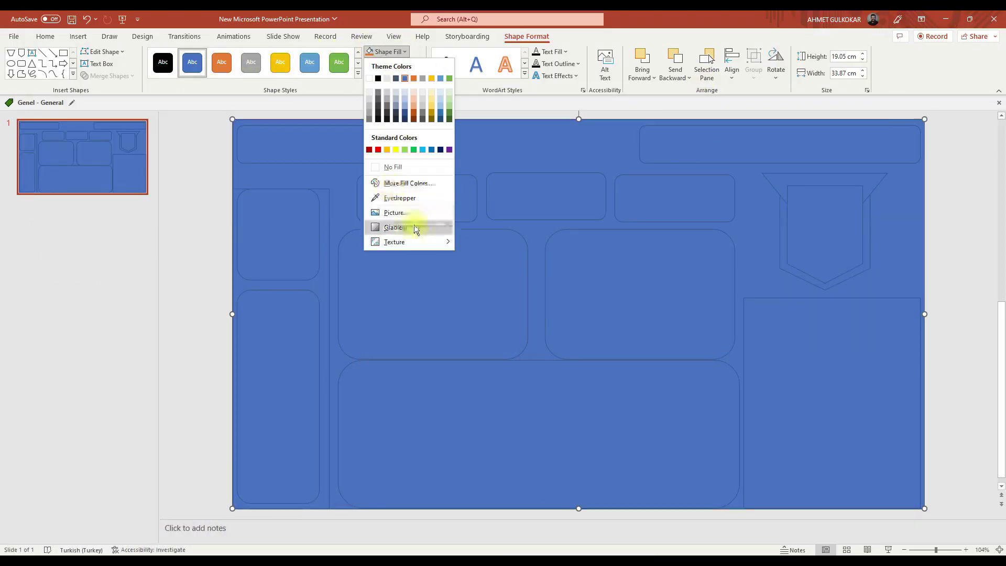
{"action": "mouse_move", "coordinate": [416, 226]}
{"action": "left_click", "coordinate": [466, 392]}
{"action": "right_click", "coordinate": [500, 144]}
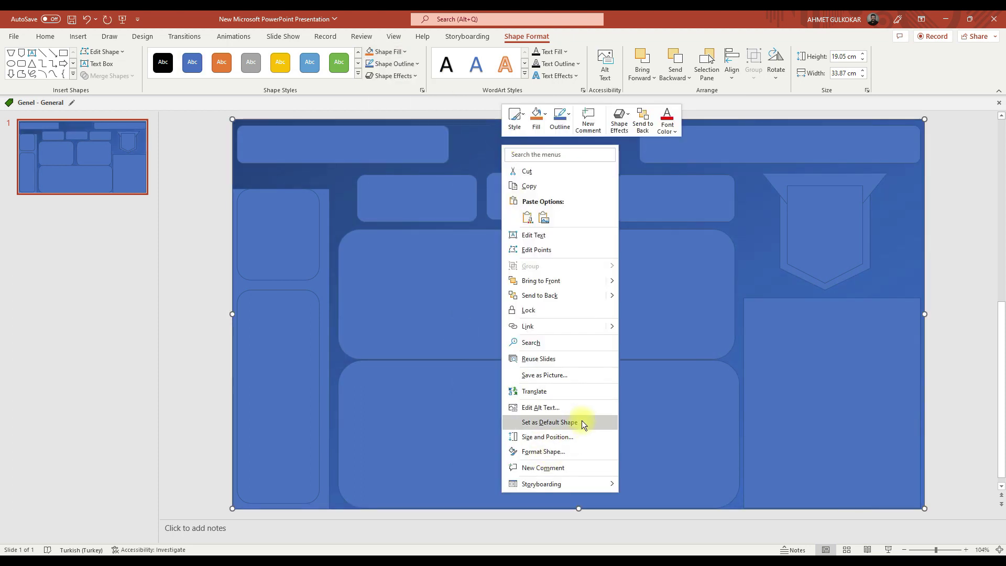
{"action": "left_click", "coordinate": [557, 449]}
{"action": "left_click", "coordinate": [876, 166]}
{"action": "left_click", "coordinate": [872, 165]}
{"action": "left_click", "coordinate": [873, 166]}
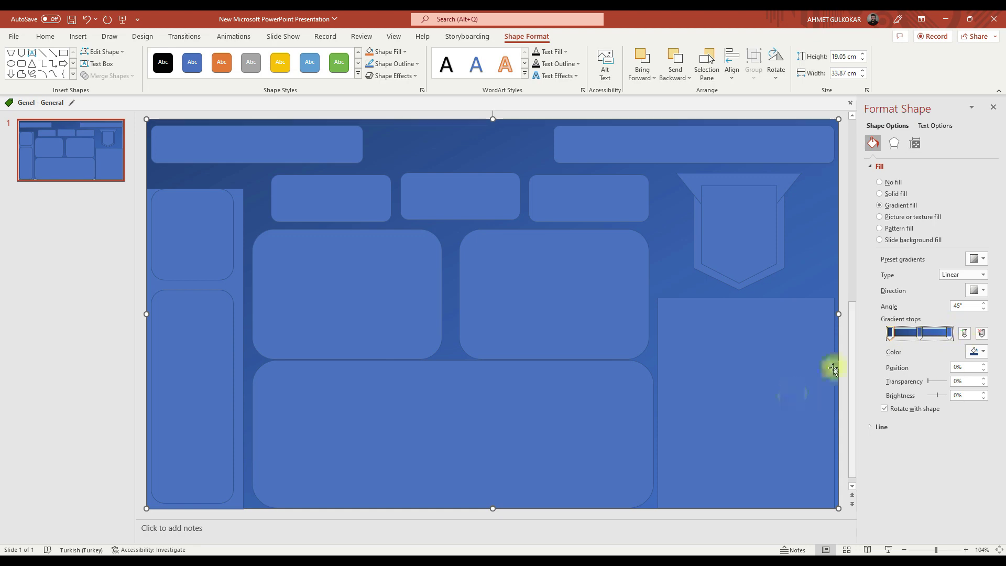
Set the background gradient's first stop to hex 100F0F, taken from a night palette on Color Hunt.
{"action": "left_click", "coordinate": [977, 351]}
{"action": "left_click", "coordinate": [929, 471]}
{"action": "double_click", "coordinate": [484, 345]}
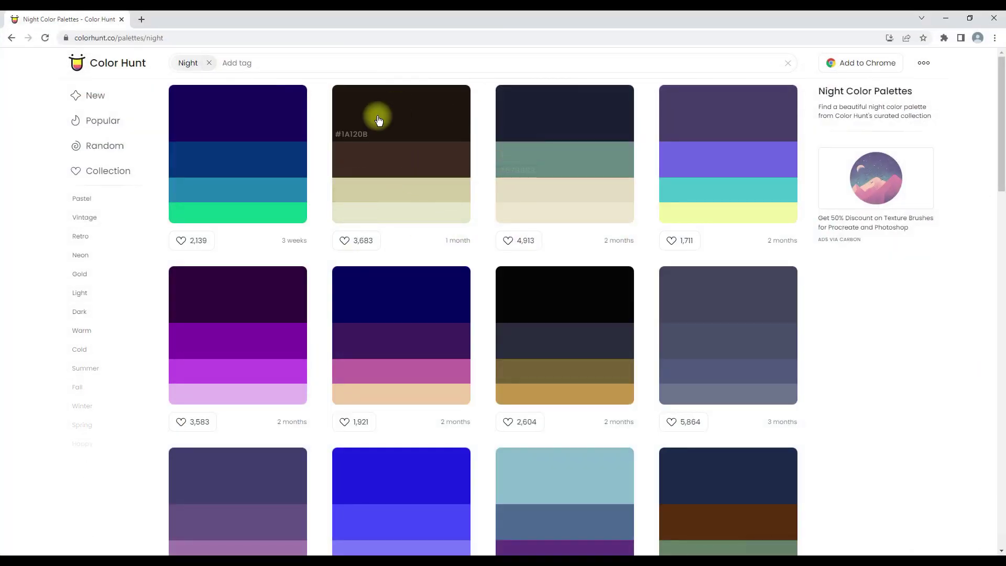
{"action": "scroll", "coordinate": [500, 306], "scroll_direction": "down", "scroll_amount": 2}
{"action": "scroll", "coordinate": [524, 307], "scroll_direction": "up", "scroll_amount": 2}
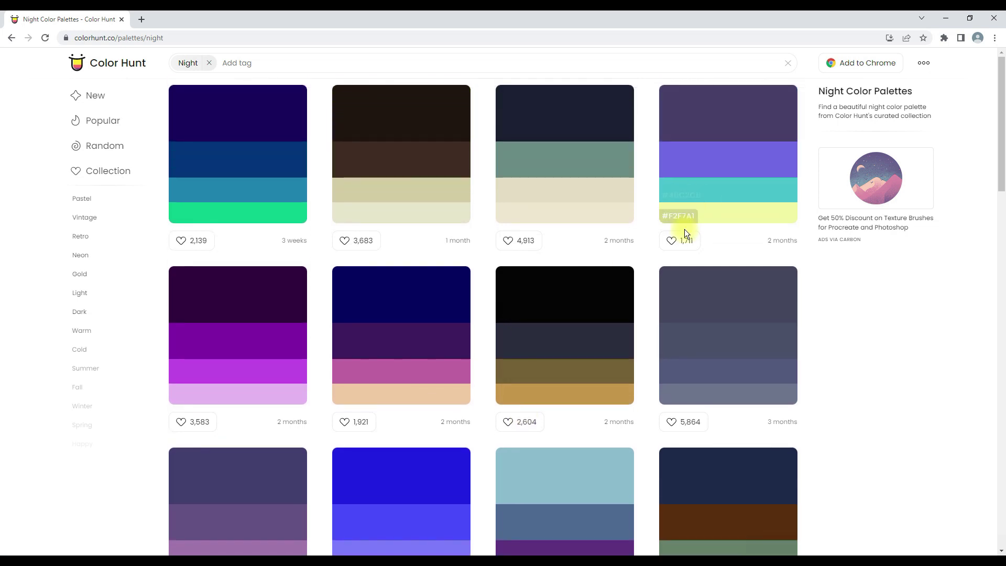
{"action": "scroll", "coordinate": [655, 239], "scroll_direction": "down", "scroll_amount": 1}
{"action": "scroll", "coordinate": [602, 261], "scroll_direction": "down", "scroll_amount": 6}
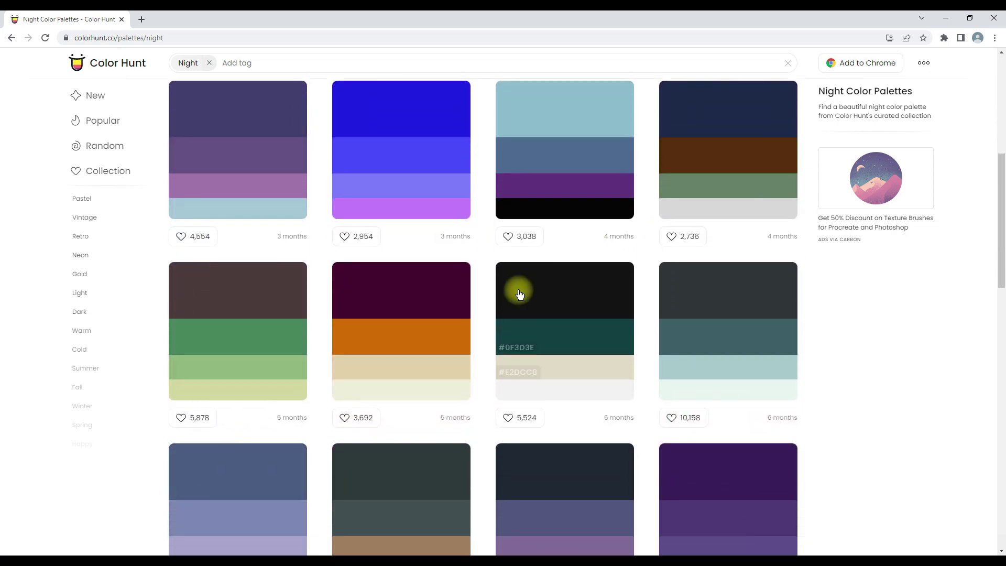
{"action": "left_click", "coordinate": [941, 20]}
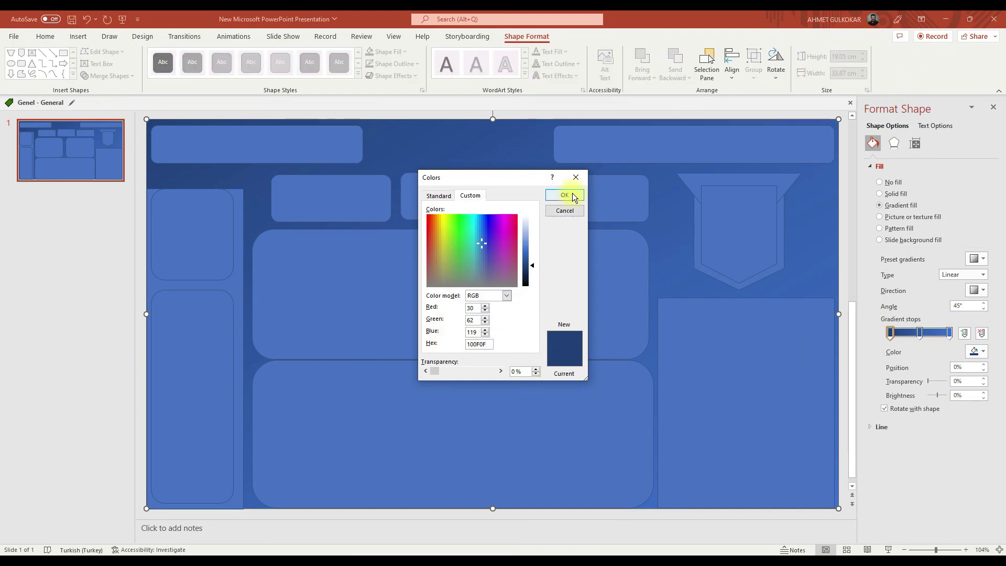
{"action": "left_click", "coordinate": [564, 195]}
Set the background gradient's middle stop at 50% to hex 0F3D3E, copied from the same Color Hunt palette.
{"action": "left_click", "coordinate": [977, 352]}
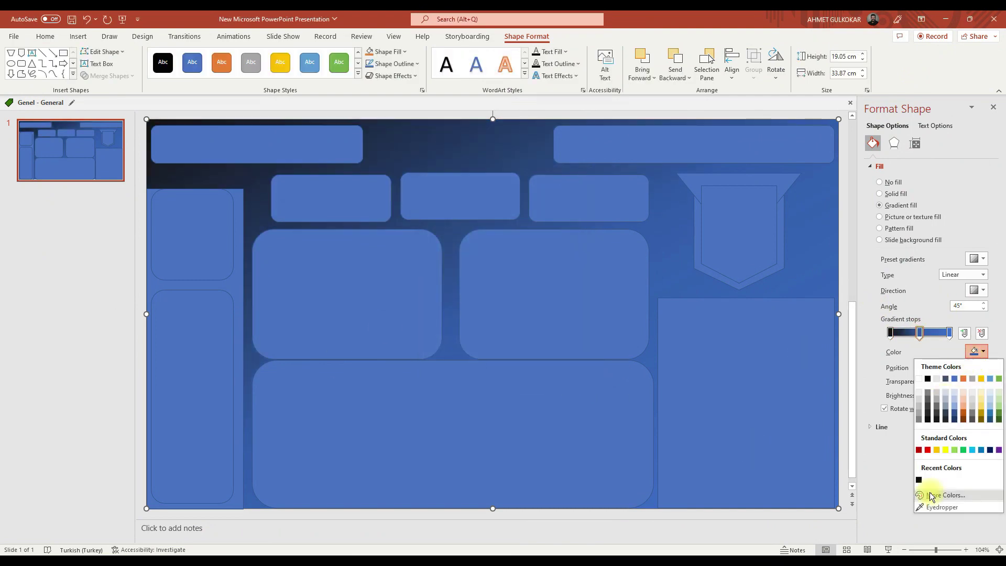
{"action": "left_click", "coordinate": [929, 492]}
{"action": "key", "text": "alt+Tab"}
{"action": "left_click", "coordinate": [946, 17]}
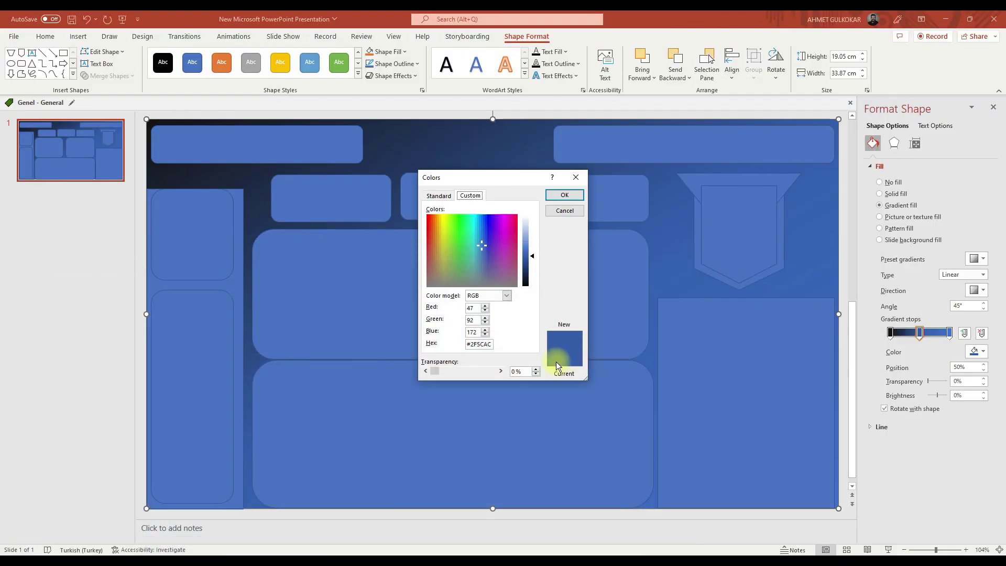
{"action": "double_click", "coordinate": [484, 343]}
{"action": "key", "text": "ctrl+v"}
{"action": "left_click", "coordinate": [564, 195]}
{"action": "left_click", "coordinate": [977, 352]}
{"action": "left_click", "coordinate": [930, 494]}
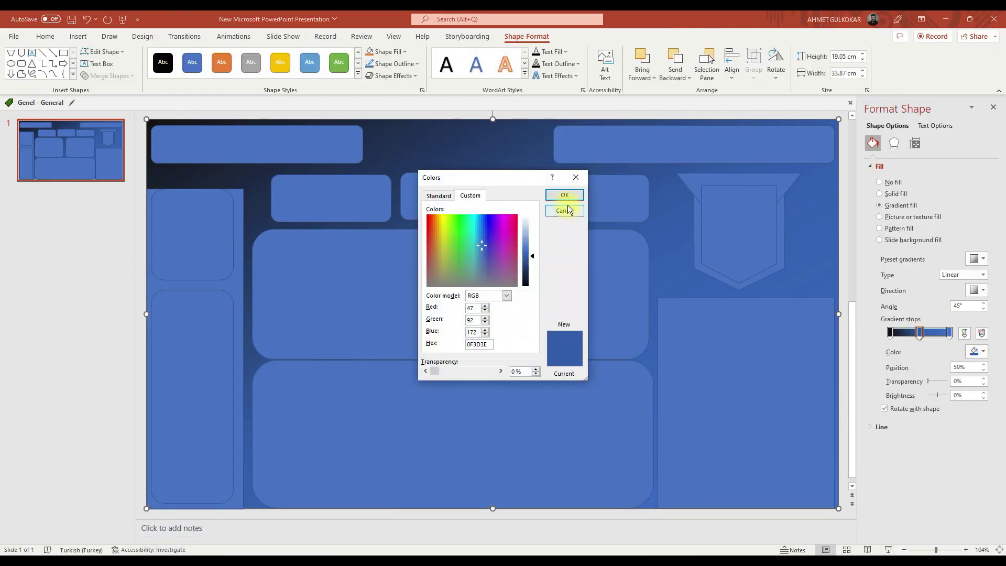
{"action": "left_click", "coordinate": [564, 195]}
Set the background gradient's last stop to hex E2DCC8, copied from the same Color Hunt palette.
{"action": "left_click", "coordinate": [949, 333]}
{"action": "key", "text": "alt+Tab"}
{"action": "left_click", "coordinate": [519, 378]}
{"action": "left_click", "coordinate": [981, 352]}
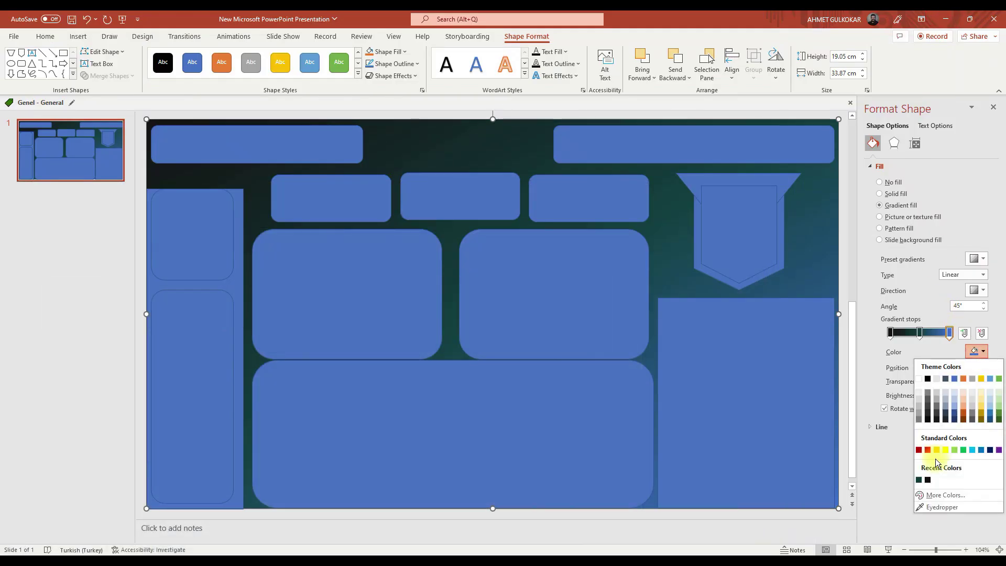
{"action": "left_click", "coordinate": [938, 490]}
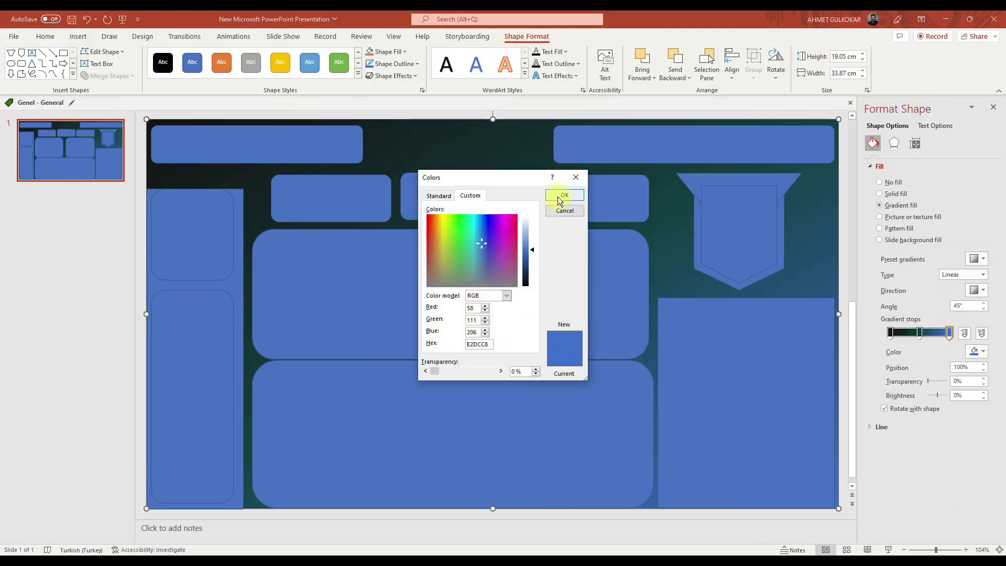
{"action": "left_click", "coordinate": [560, 200]}
Reposition the background's gradient stops, placing the beige one at 84% and the dark green one at 29%.
{"action": "left_click_drag", "start_coordinate": [919, 332], "coordinate": [941, 332]}
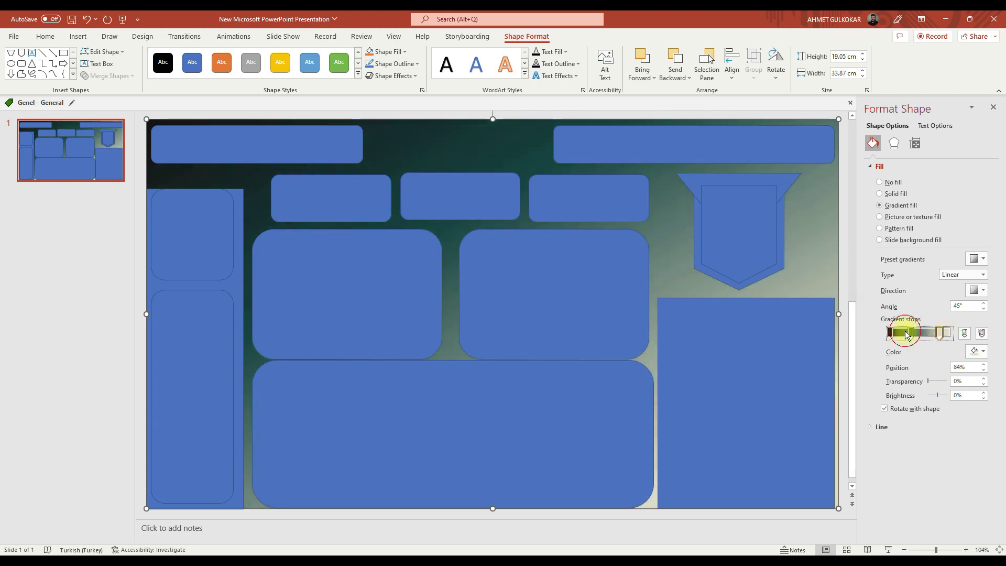
{"action": "left_click_drag", "start_coordinate": [906, 336], "coordinate": [906, 336]}
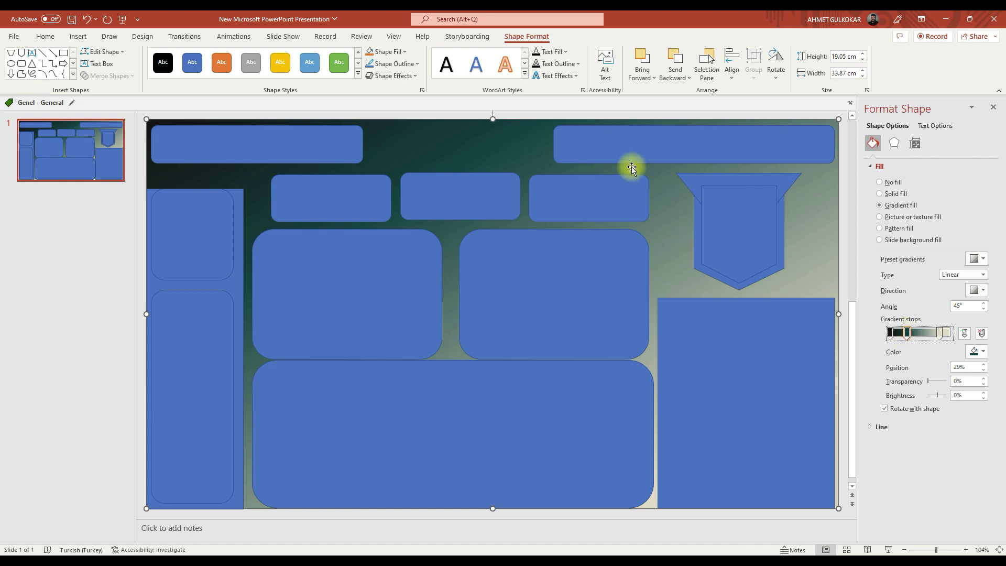
Copy the background's gradient onto both header bars with Format Painter and move the left bar's dark green stop to 77%.
{"action": "left_click", "coordinate": [46, 38]}
{"action": "left_click", "coordinate": [38, 75]}
{"action": "left_click", "coordinate": [635, 144]}
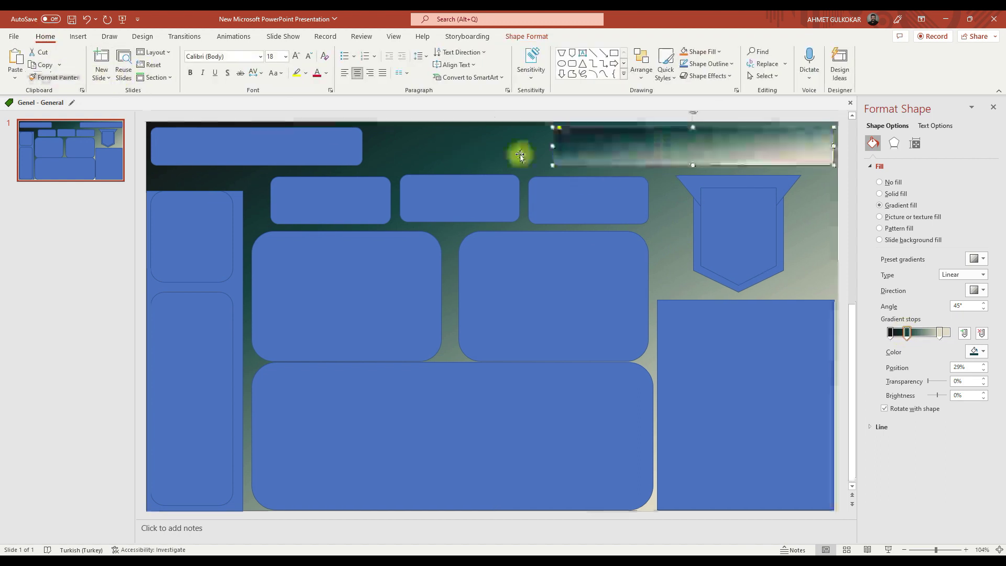
{"action": "left_click", "coordinate": [55, 77]}
{"action": "left_click", "coordinate": [269, 139]}
{"action": "left_click_drag", "start_coordinate": [906, 333], "coordinate": [937, 340]}
Copy the right header bar's gradient formatting onto the three small cards below the headers.
{"action": "left_click", "coordinate": [565, 144]}
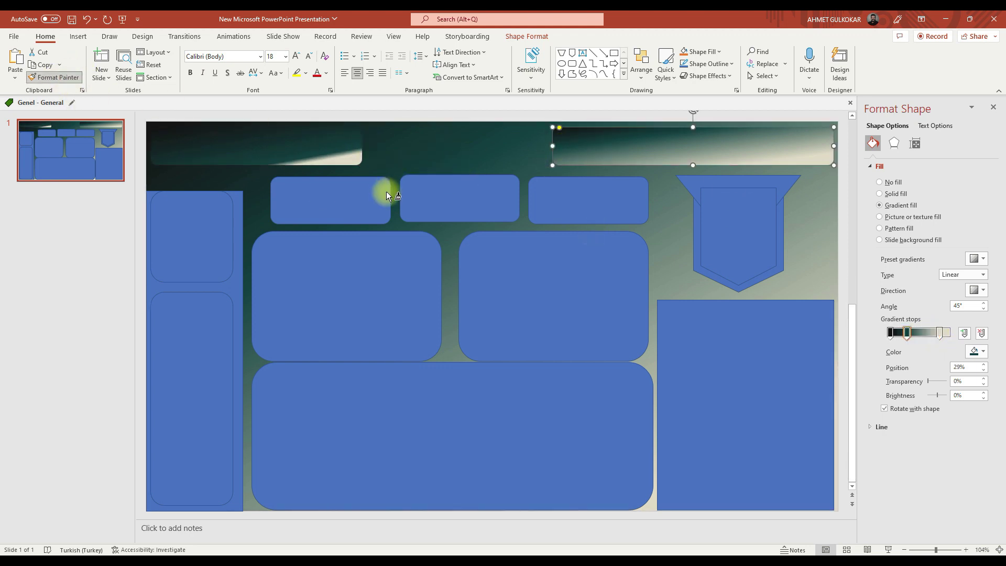
{"action": "left_click", "coordinate": [386, 193]}
{"action": "double_click", "coordinate": [55, 77]}
{"action": "left_click", "coordinate": [454, 202]}
{"action": "left_click", "coordinate": [545, 197]}
Copy the same gradient formatting onto the two rounded cards in the left side panel.
{"action": "left_click", "coordinate": [54, 82]}
{"action": "left_click", "coordinate": [195, 231]}
{"action": "left_click", "coordinate": [54, 79]}
{"action": "left_click", "coordinate": [189, 346]}
Copy the left header bar's gradient onto the side panel rectangle and shift its two rounded cards toward the panel's centre.
{"action": "left_click", "coordinate": [157, 137]}
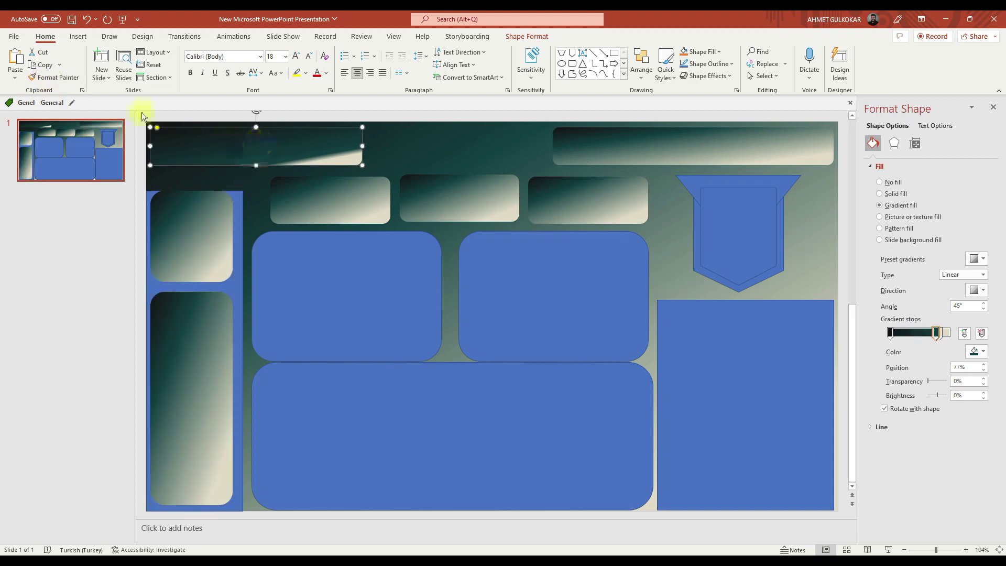
{"action": "left_click", "coordinate": [232, 272]}
{"action": "left_click_drag", "start_coordinate": [181, 225], "coordinate": [184, 228]}
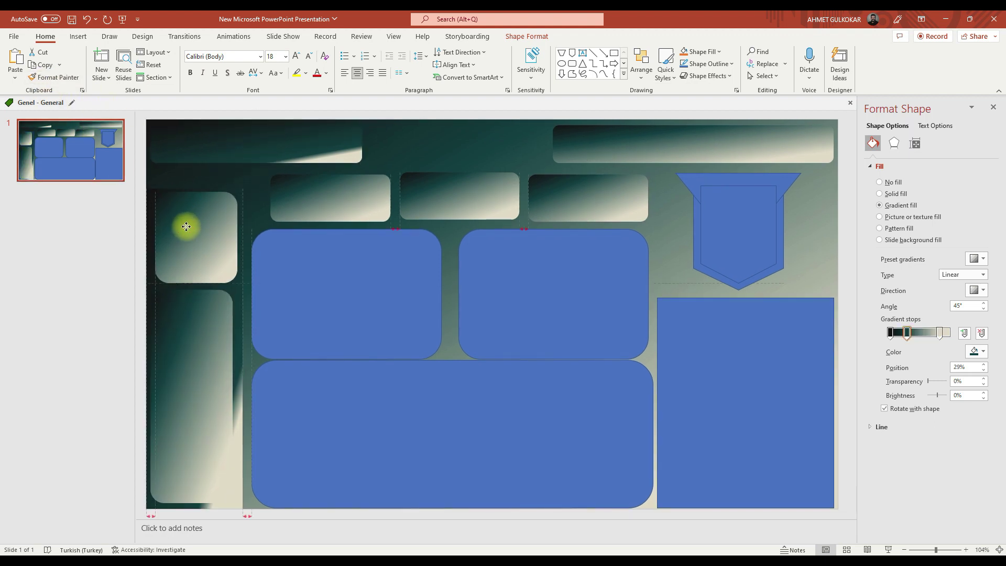
{"action": "left_click_drag", "start_coordinate": [199, 318], "coordinate": [201, 320]}
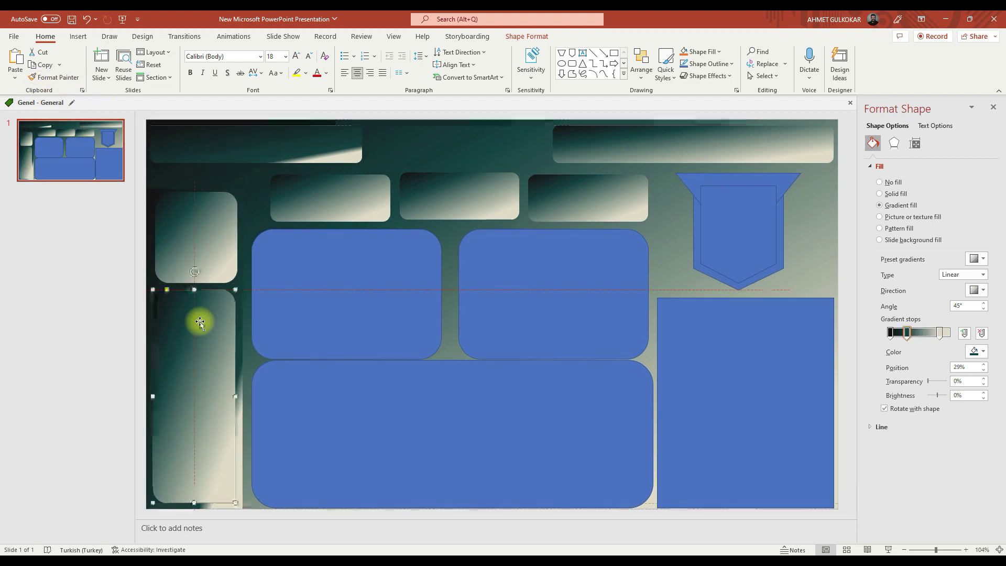
{"action": "left_click", "coordinate": [240, 331]}
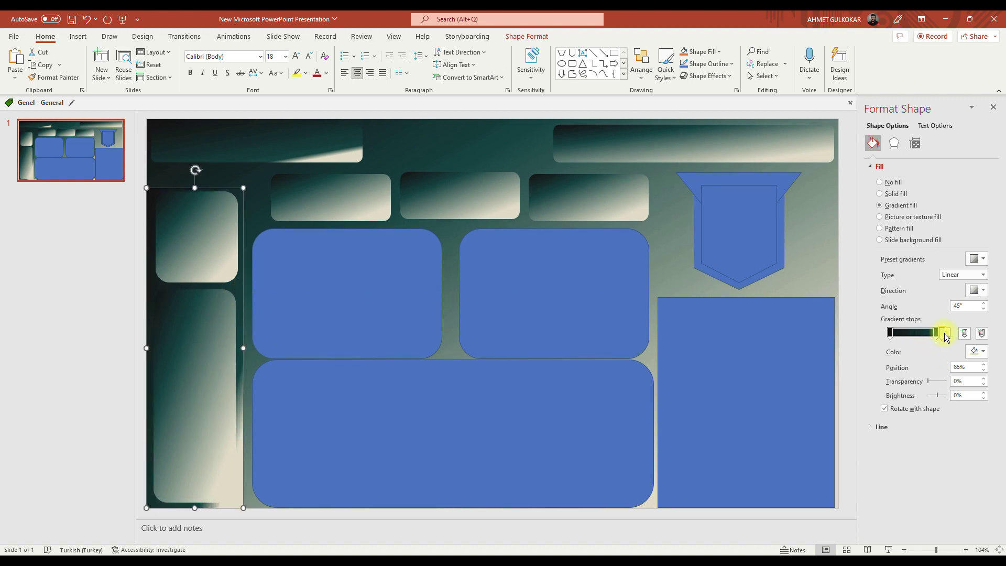
Copy the first small card's gradient onto the two chart cards, the large lower card and the lower-right rectangle.
{"action": "left_click", "coordinate": [361, 200]}
{"action": "left_click", "coordinate": [54, 77]}
{"action": "left_click", "coordinate": [346, 293]}
{"action": "left_click", "coordinate": [54, 77]}
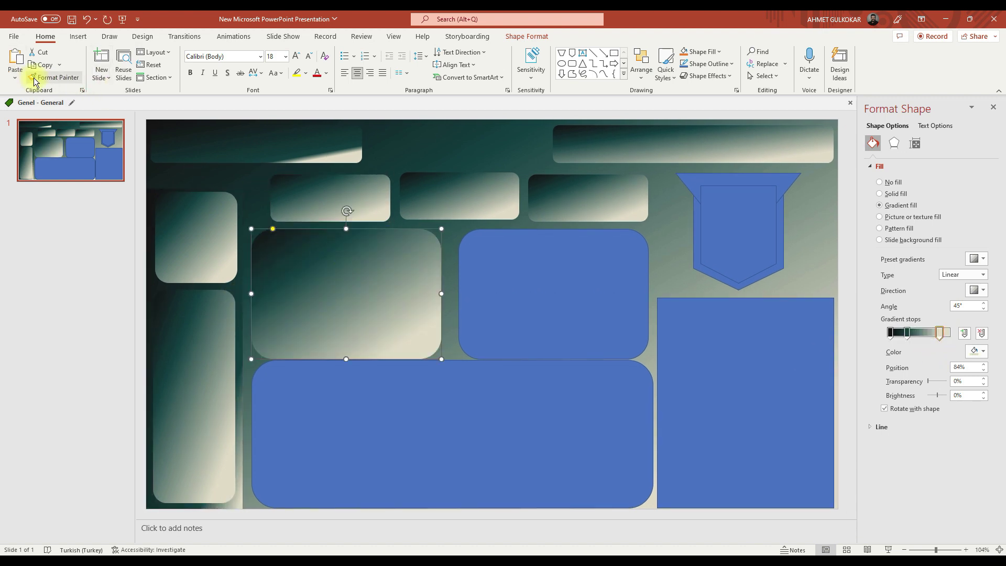
{"action": "left_click", "coordinate": [501, 275]}
{"action": "left_click", "coordinate": [55, 77]}
{"action": "left_click", "coordinate": [513, 388]}
{"action": "left_click", "coordinate": [55, 77]}
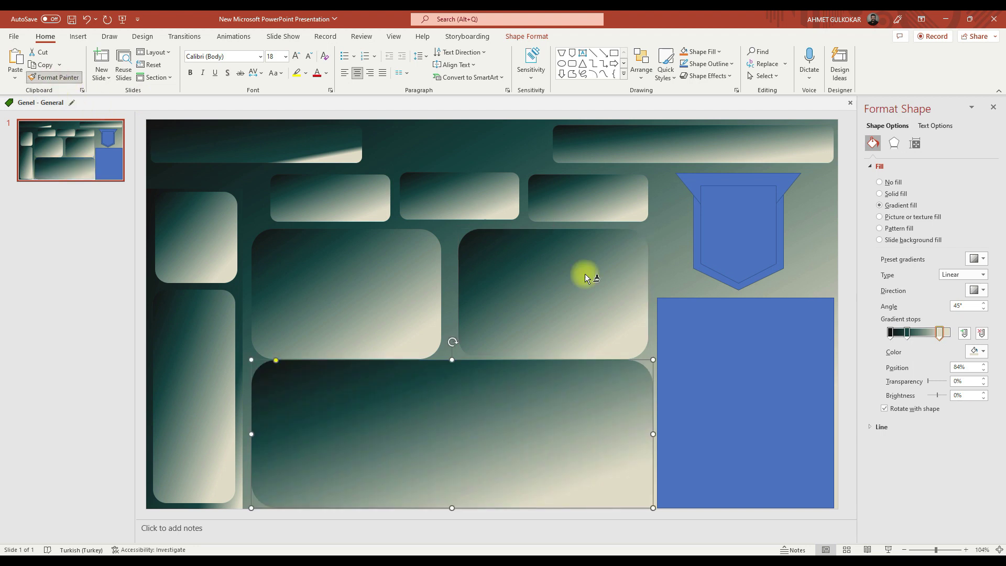
{"action": "left_click", "coordinate": [713, 329]}
Copy the lower-right rectangle's gradient onto the inner pennant shape.
{"action": "left_click", "coordinate": [57, 78]}
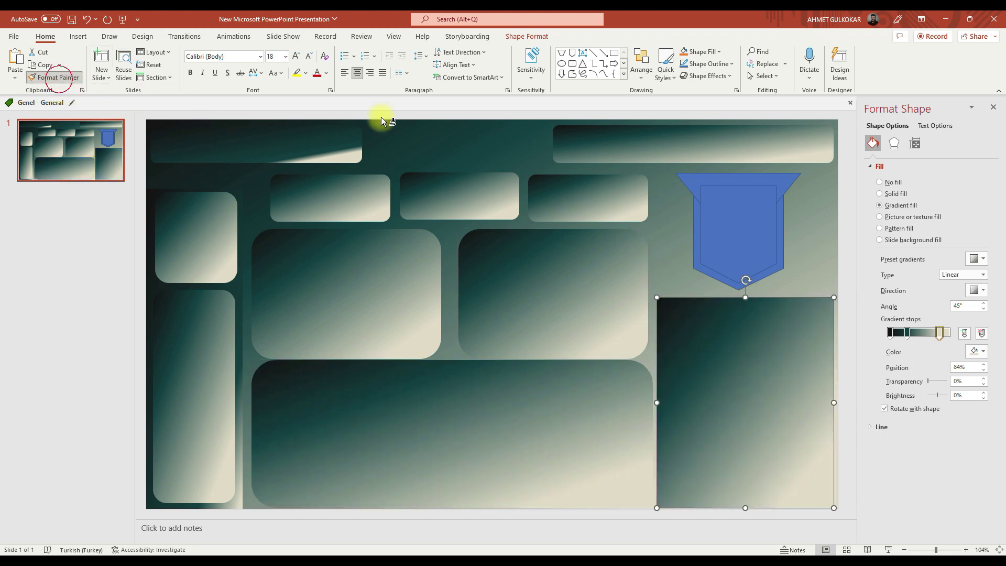
{"action": "left_click", "coordinate": [740, 231]}
{"action": "left_click", "coordinate": [680, 242]}
Copy the left header bar's darker gradient onto the outer pennant shape and the trapezoid across its upper edge.
{"action": "left_click", "coordinate": [320, 139]}
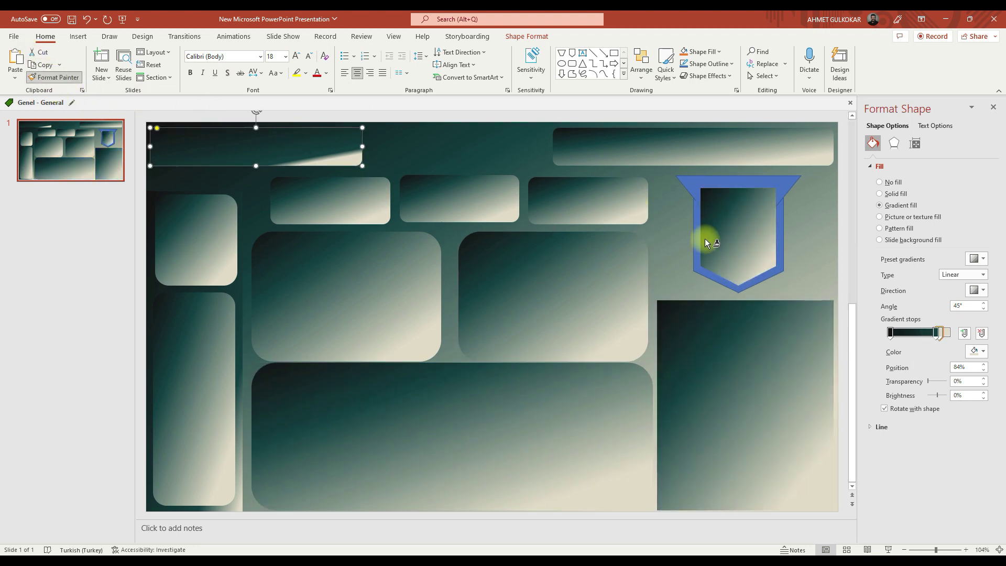
{"action": "left_click", "coordinate": [703, 241]}
{"action": "left_click", "coordinate": [677, 175]}
{"action": "left_click", "coordinate": [50, 77]}
Remove the inner pennant shape's fill and give it a solid outline.
{"action": "left_click", "coordinate": [758, 240]}
{"action": "left_click", "coordinate": [874, 167]}
{"action": "left_click", "coordinate": [874, 166]}
{"action": "left_click", "coordinate": [879, 182]}
{"action": "left_click", "coordinate": [869, 257]}
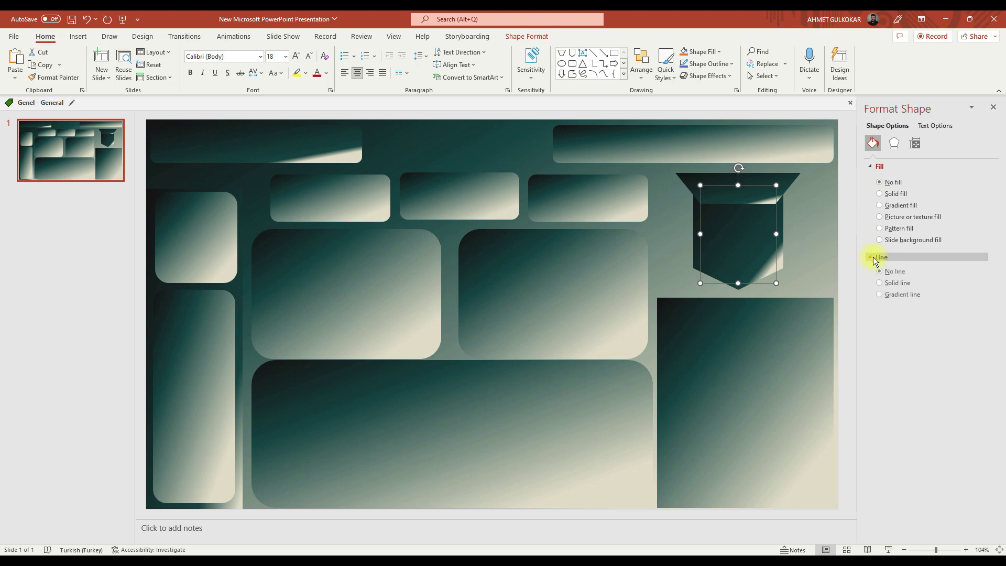
{"action": "left_click", "coordinate": [897, 284]}
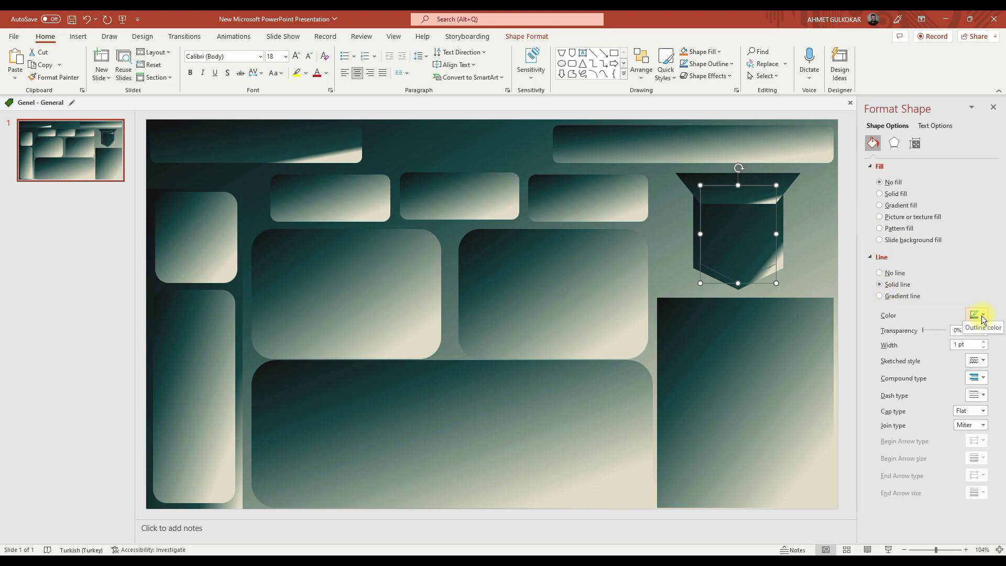
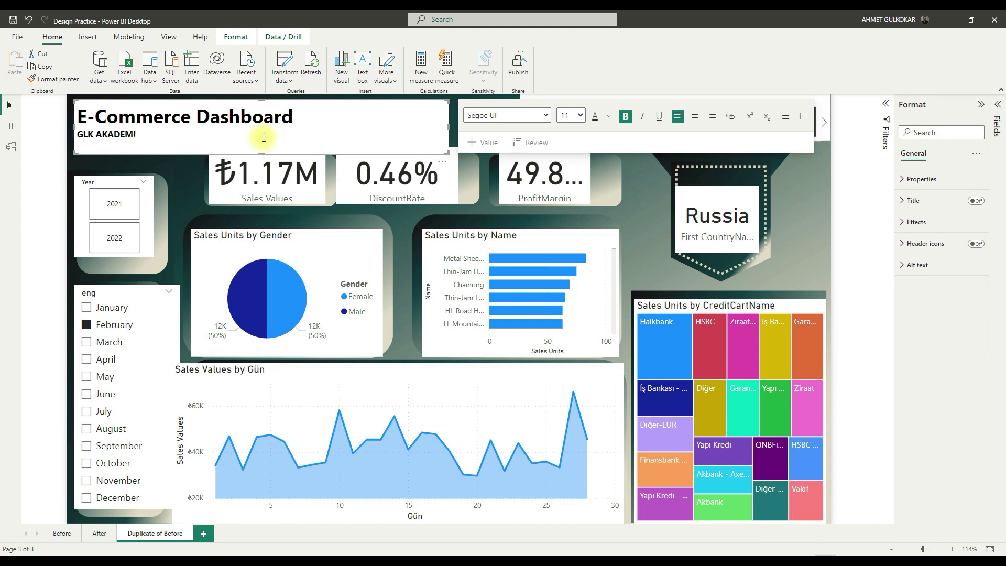
Set the E-Commerce Dashboard title text to white and turn off the text box's background.
{"action": "left_click", "coordinate": [610, 117]}
{"action": "left_click", "coordinate": [545, 116]}
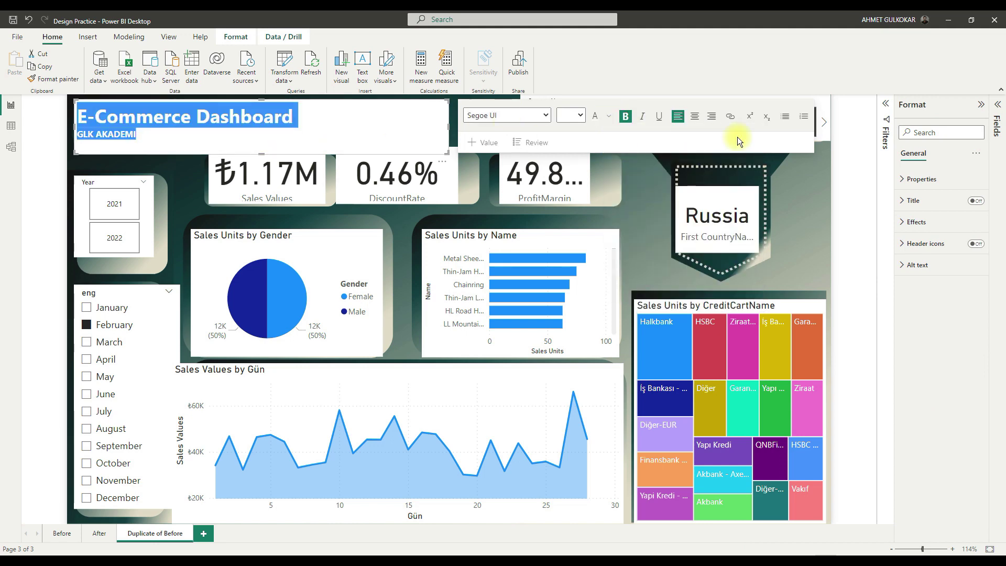
{"action": "left_click", "coordinate": [916, 221]}
{"action": "left_click", "coordinate": [974, 263]}
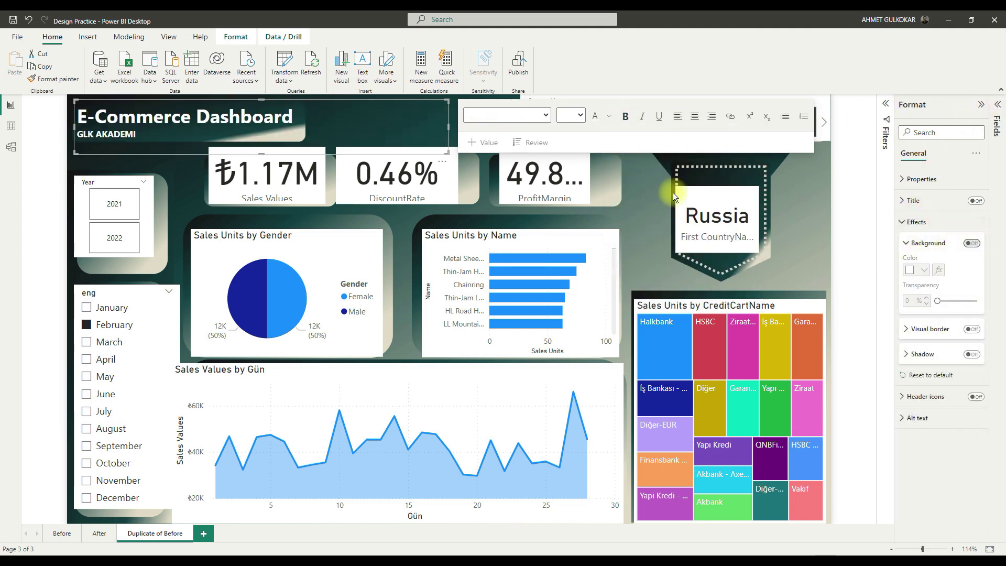
{"action": "left_click", "coordinate": [474, 157]}
Turn off the background of the CountryName slicer.
{"action": "left_click", "coordinate": [524, 104]}
{"action": "left_click", "coordinate": [941, 133]}
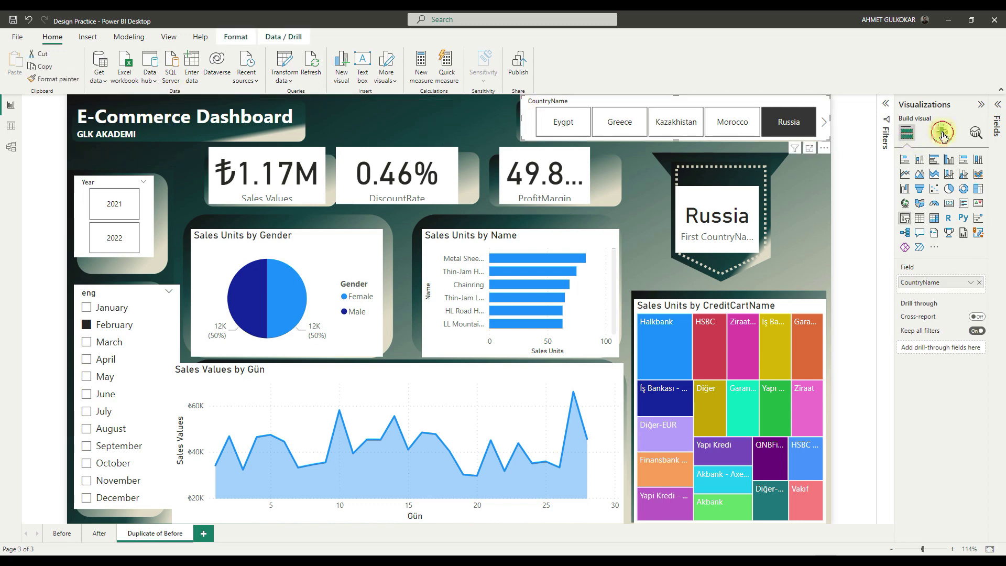
{"action": "left_click", "coordinate": [941, 180]}
{"action": "left_click", "coordinate": [917, 248]}
{"action": "left_click", "coordinate": [961, 270]}
Turn off the background of the Sales Values, DiscountRate and ProfitMargin cards together.
{"action": "left_click", "coordinate": [231, 192]}
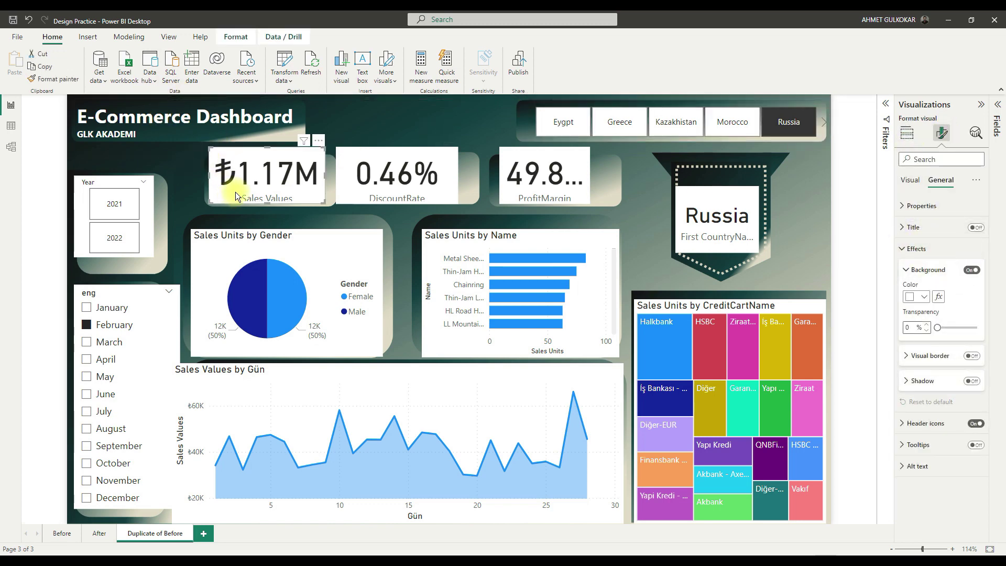
{"action": "left_click", "coordinate": [347, 187], "text": "ctrl"}
{"action": "left_click", "coordinate": [507, 187], "text": "ctrl"}
{"action": "left_click", "coordinate": [970, 270]}
Turn off the background of the Year and month slicers together.
{"action": "left_click", "coordinate": [148, 212]}
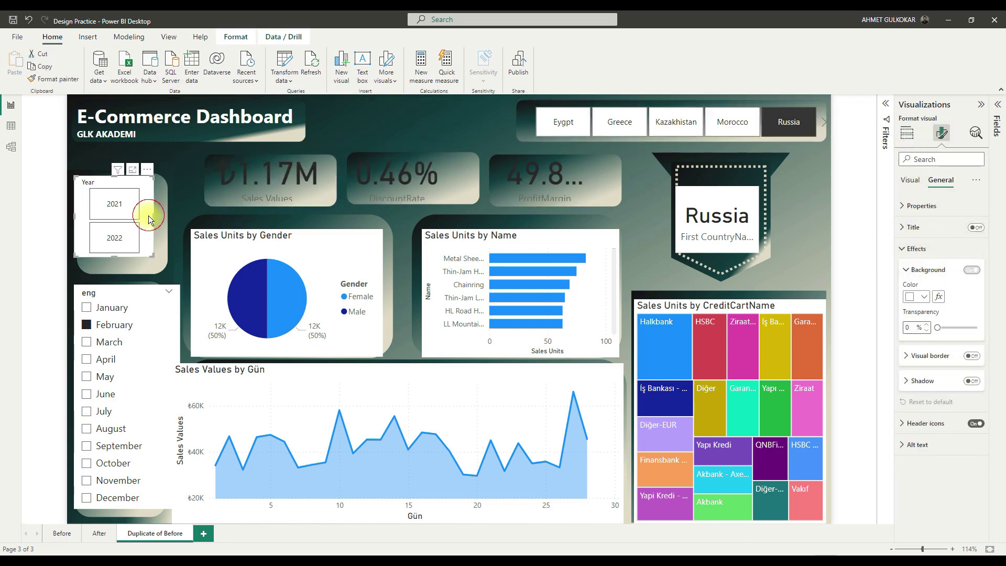
{"action": "left_click", "coordinate": [142, 288], "text": "ctrl"}
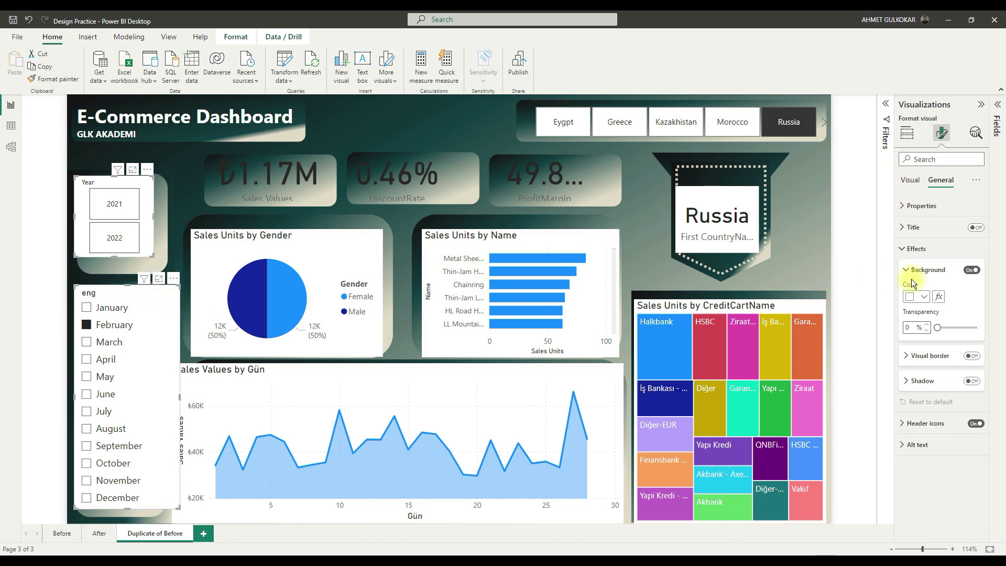
{"action": "left_click", "coordinate": [972, 270]}
Turn off the backgrounds of the gender pie chart, the Sales Units by Name bar chart and the Sales Values by Gün chart.
{"action": "left_click", "coordinate": [366, 258]}
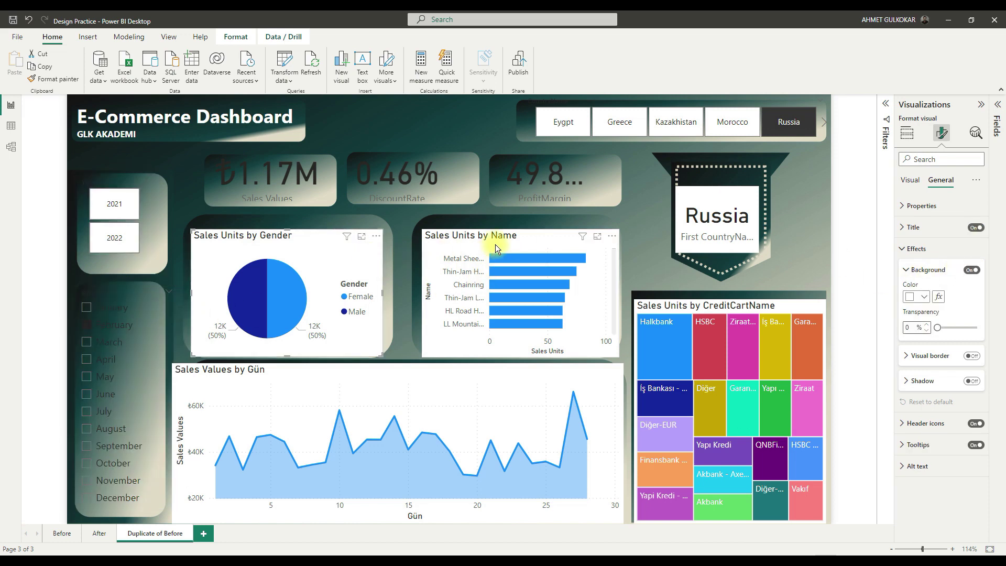
{"action": "left_click", "coordinate": [972, 270]}
{"action": "left_click", "coordinate": [576, 242]}
{"action": "left_click", "coordinate": [972, 270]}
{"action": "left_click", "coordinate": [572, 366]}
{"action": "left_click", "coordinate": [972, 270]}
Turn off the backgrounds of the country name card in the pennant and the CreditCartName treemap.
{"action": "left_click", "coordinate": [972, 271]}
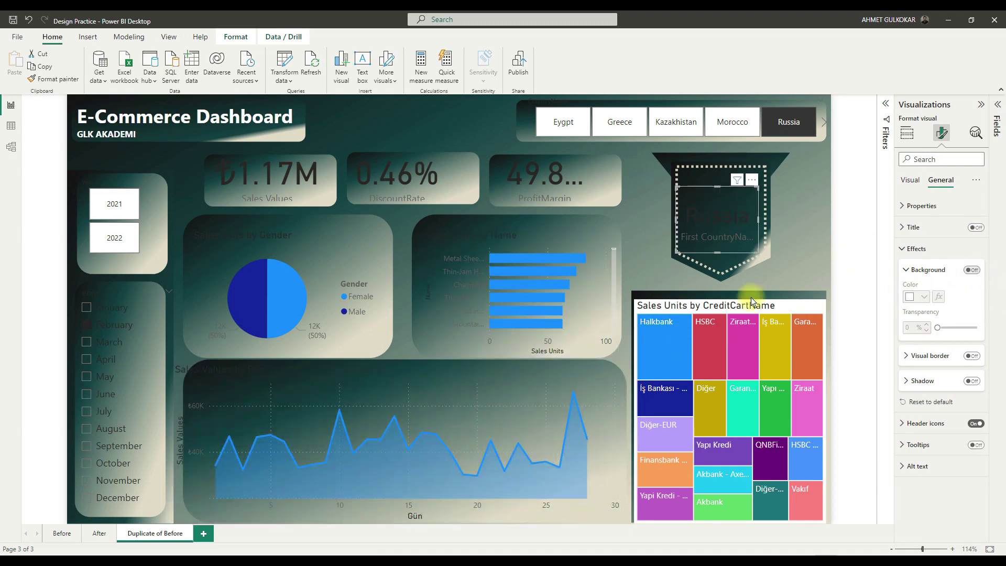
{"action": "left_click", "coordinate": [781, 305]}
{"action": "left_click", "coordinate": [972, 270]}
Centre the Year slicer on its panel and set its header font color to white.
{"action": "left_click", "coordinate": [144, 220]}
{"action": "left_click_drag", "start_coordinate": [145, 220], "coordinate": [152, 224]}
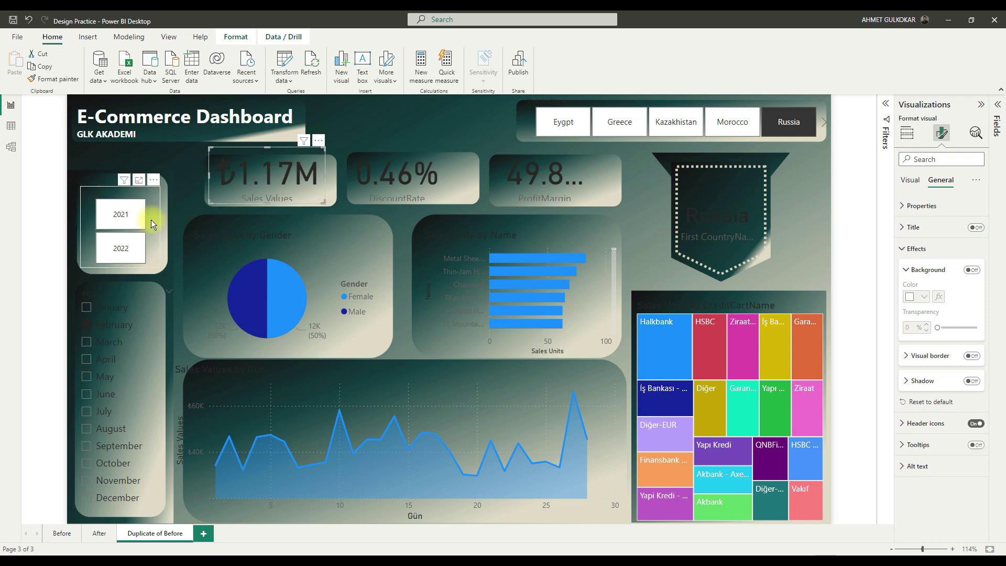
{"action": "left_click", "coordinate": [909, 179]}
{"action": "left_click", "coordinate": [909, 227]}
{"action": "left_click", "coordinate": [918, 345]}
{"action": "left_click", "coordinate": [851, 381]}
Set the month slicer's header text to "Month" with a white font color.
{"action": "left_click", "coordinate": [157, 328]}
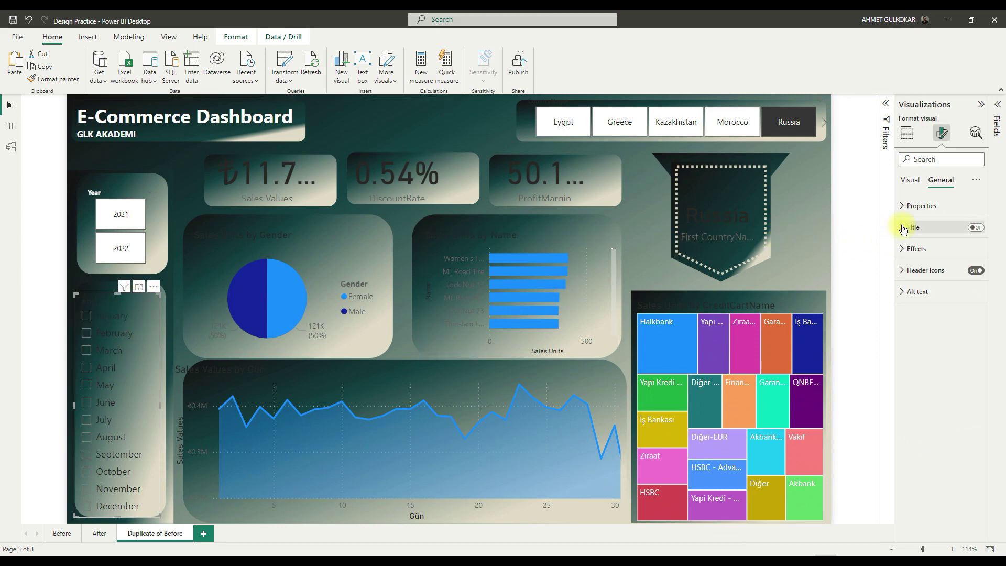
{"action": "left_click", "coordinate": [909, 180]}
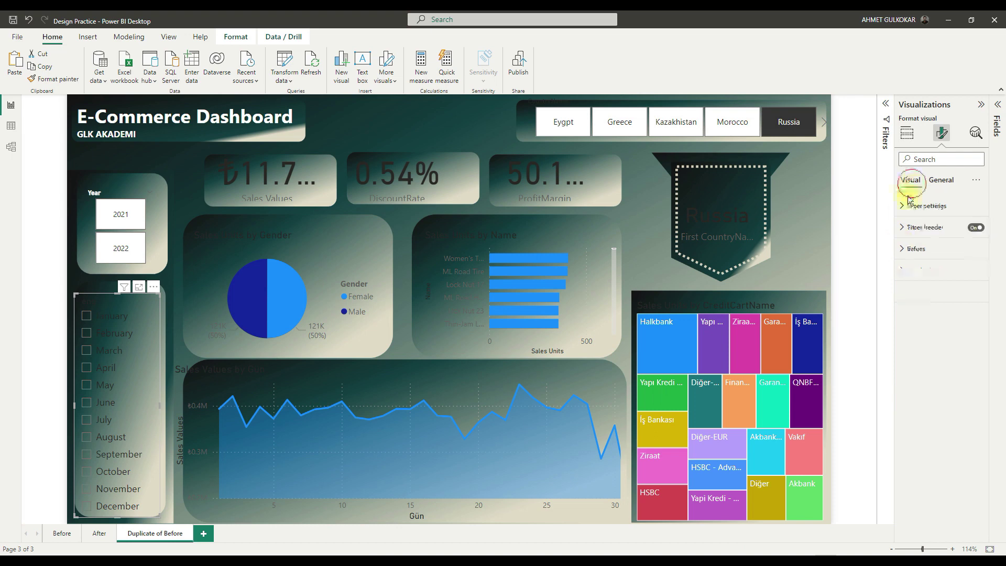
{"action": "left_click", "coordinate": [903, 227]}
{"action": "type", "text": "Month"}
{"action": "left_click", "coordinate": [917, 346]}
{"action": "left_click", "coordinate": [849, 381]}
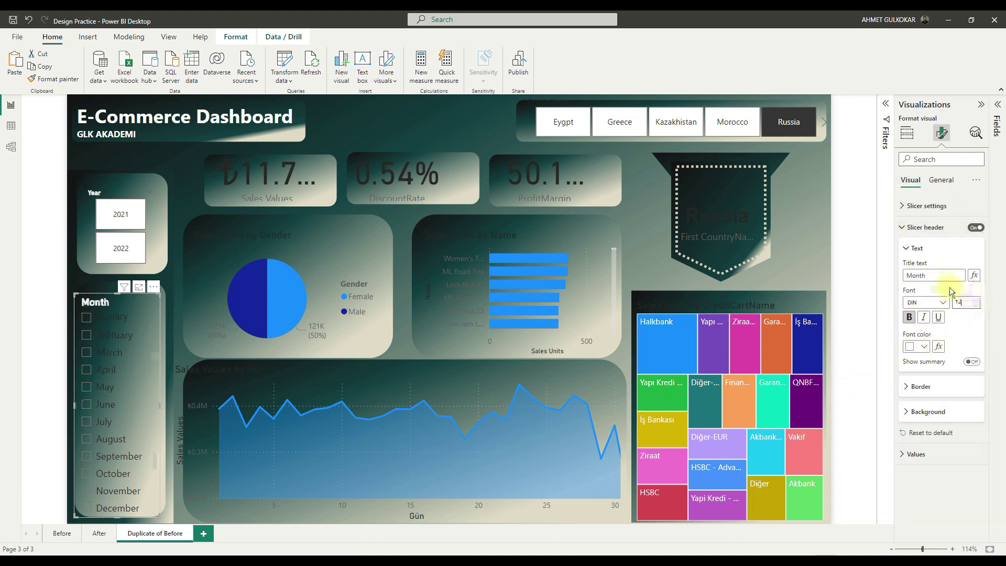
Set the font color of the month slicer's values to white.
{"action": "left_click", "coordinate": [917, 228]}
{"action": "left_click", "coordinate": [915, 248]}
{"action": "left_click", "coordinate": [923, 346]}
{"action": "left_click", "coordinate": [851, 379]}
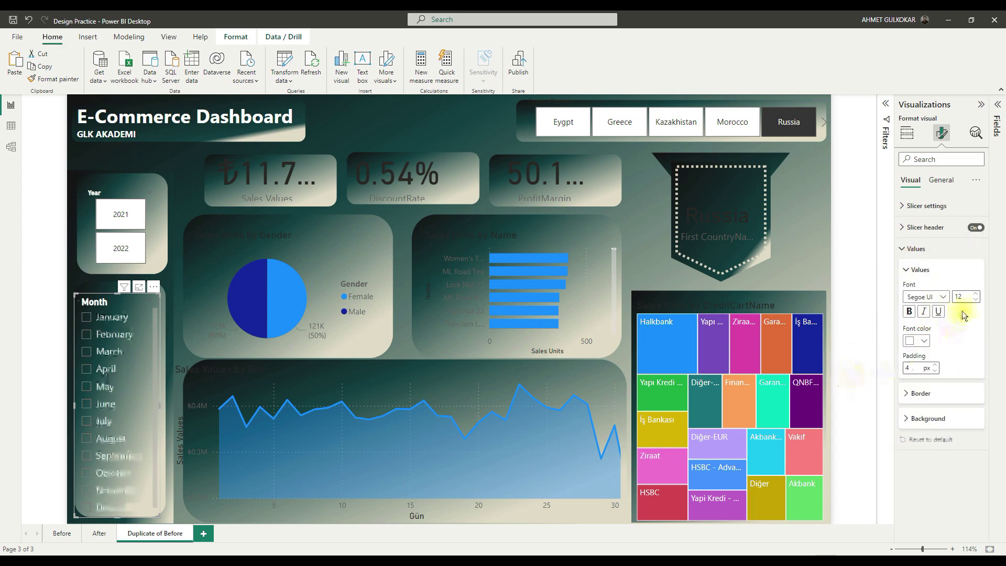
Give the month slicer's values a beige background and a black font color.
{"action": "left_click", "coordinate": [907, 422]}
{"action": "left_click", "coordinate": [909, 445]}
{"action": "left_click", "coordinate": [878, 401]}
{"action": "left_click", "coordinate": [920, 344]}
{"action": "left_click", "coordinate": [862, 378]}
Make the Sales Values card's callout value white with a smaller font size.
{"action": "left_click", "coordinate": [272, 184]}
{"action": "left_click", "coordinate": [900, 209]}
{"action": "left_click", "coordinate": [954, 237]}
{"action": "left_click", "coordinate": [923, 283]}
{"action": "left_click", "coordinate": [856, 318]}
Set the Sales Values card's category label to a bold white font.
{"action": "left_click", "coordinate": [902, 205]}
{"action": "left_click", "coordinate": [902, 227]}
{"action": "left_click", "coordinate": [922, 303]}
{"action": "left_click", "coordinate": [855, 338]}
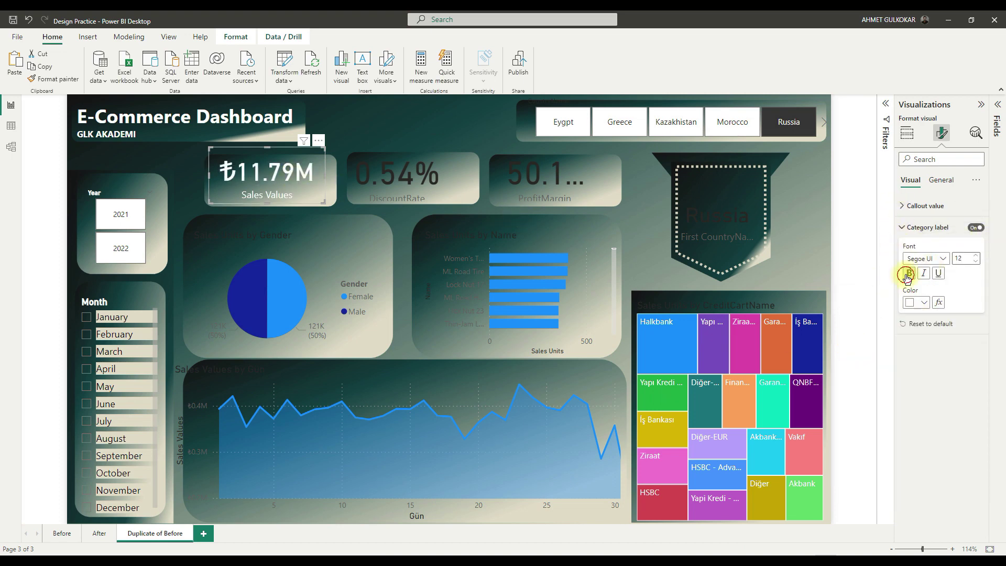
Copy the Sales Values card's formatting to the DiscountRate and ProfitMargin cards, and align all three cards on their background panels.
{"action": "left_click_drag", "start_coordinate": [267, 142], "coordinate": [271, 157]}
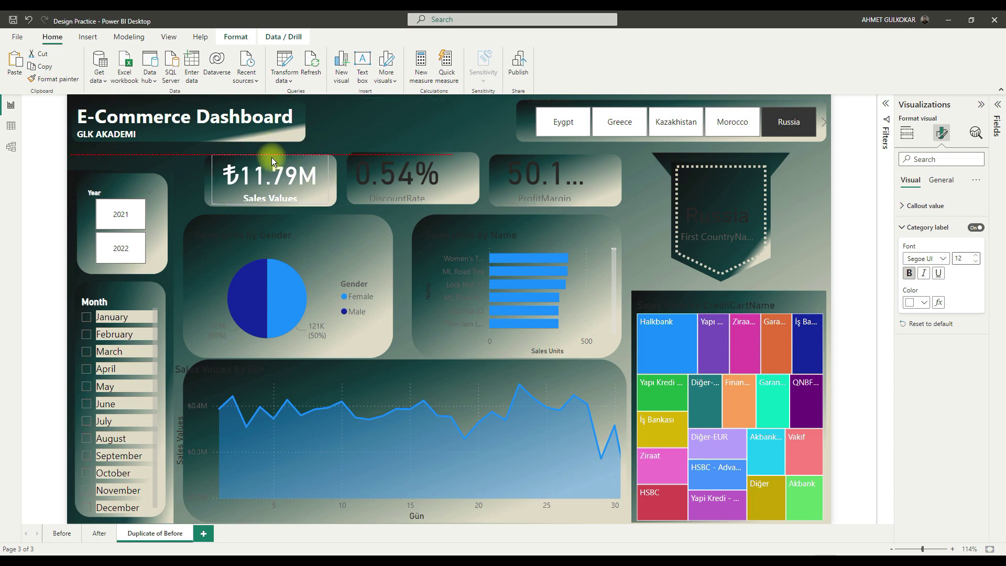
{"action": "left_click", "coordinate": [361, 181]}
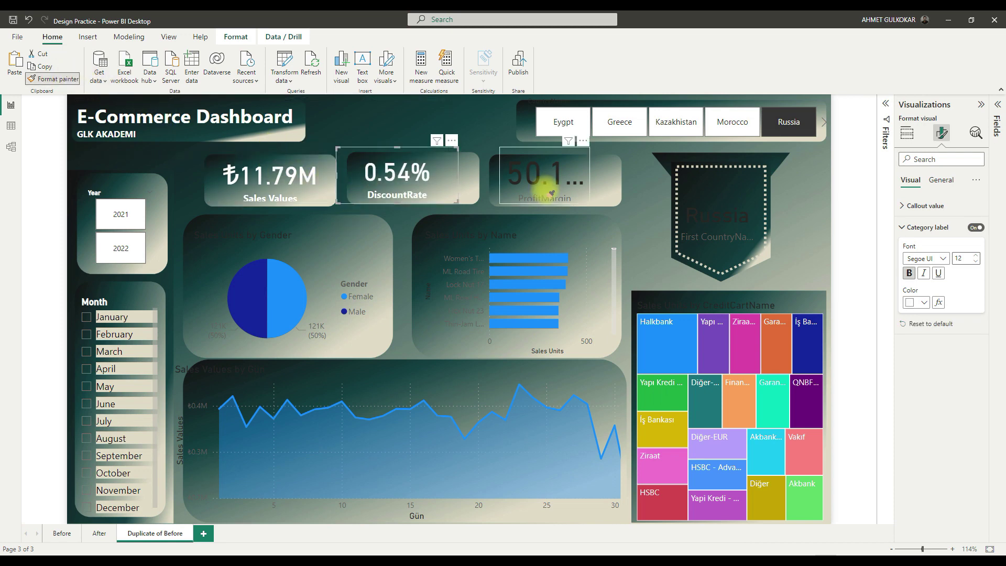
{"action": "left_click", "coordinate": [504, 181]}
{"action": "left_click_drag", "start_coordinate": [438, 170], "coordinate": [455, 174]}
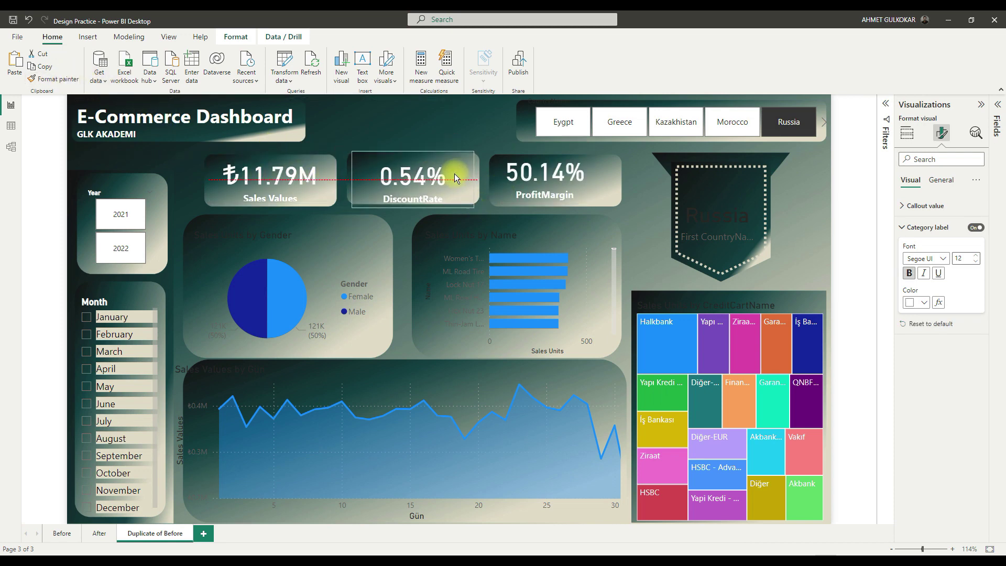
{"action": "left_click_drag", "start_coordinate": [518, 172], "coordinate": [559, 155]}
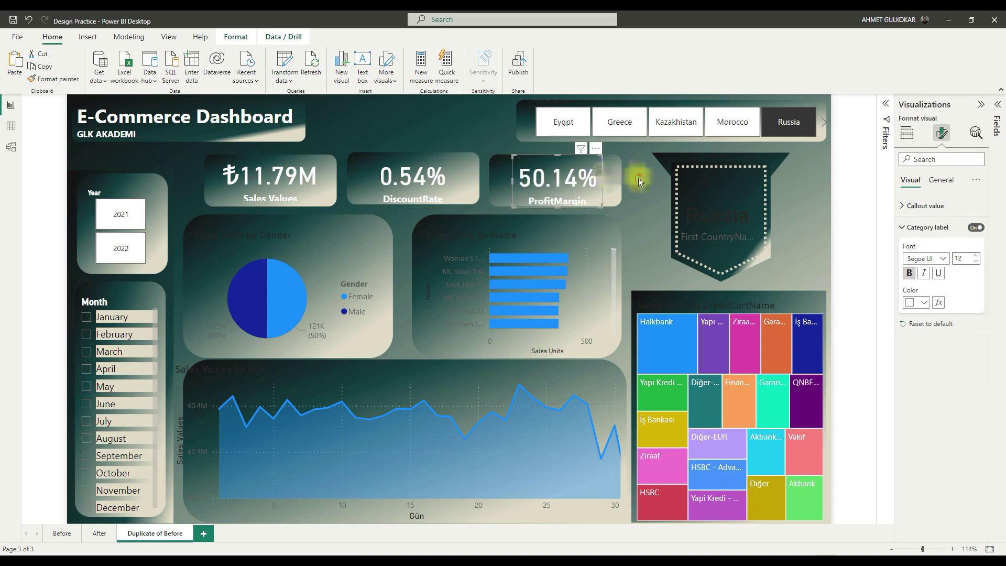
Adjust the gender pie chart's position on its panel and set the Female slice color to beige.
{"action": "left_click", "coordinate": [314, 233]}
{"action": "left_click_drag", "start_coordinate": [311, 244], "coordinate": [312, 239]}
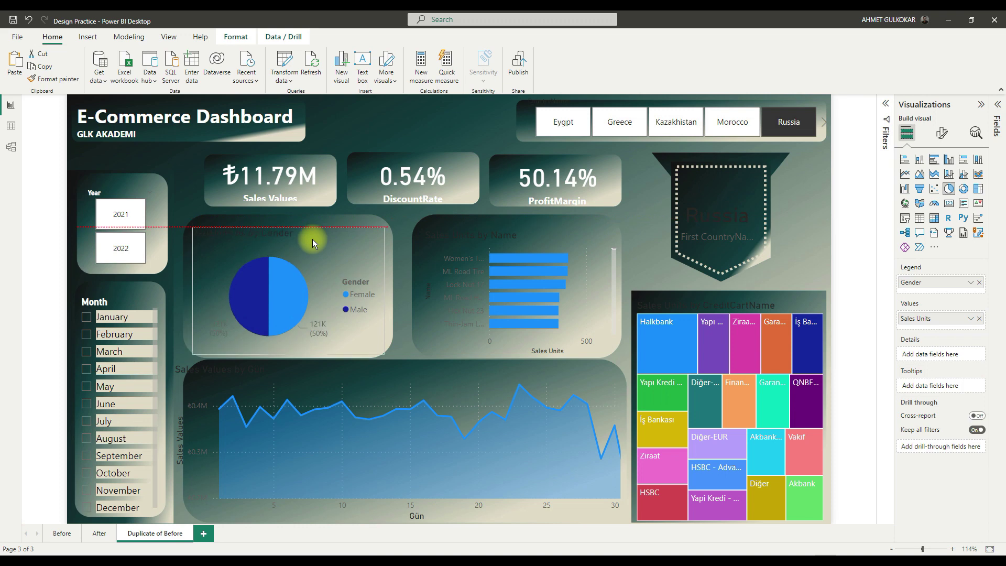
{"action": "left_click", "coordinate": [941, 133]}
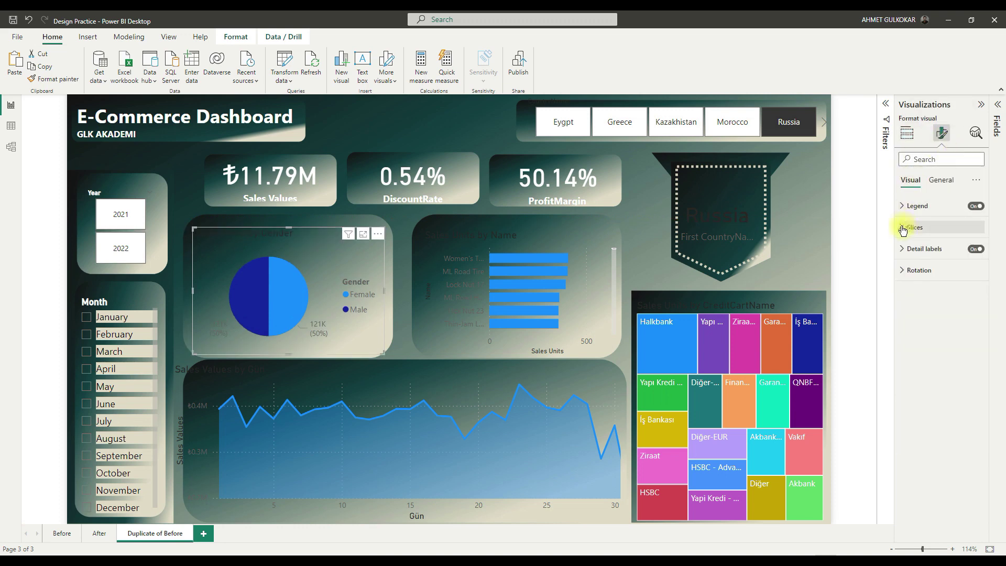
{"action": "left_click", "coordinate": [901, 206]}
{"action": "left_click", "coordinate": [901, 206]}
{"action": "left_click", "coordinate": [905, 227]}
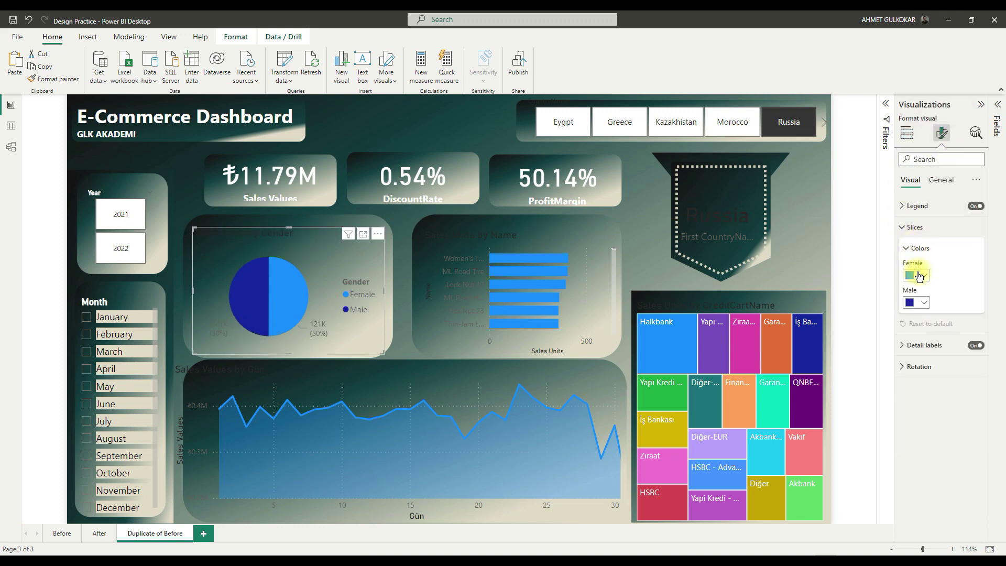
{"action": "left_click", "coordinate": [918, 276]}
{"action": "left_click", "coordinate": [866, 436]}
Set the pie chart's Male slice to dark green, using the copied custom color code.
{"action": "left_click", "coordinate": [918, 302]}
{"action": "left_click", "coordinate": [892, 461]}
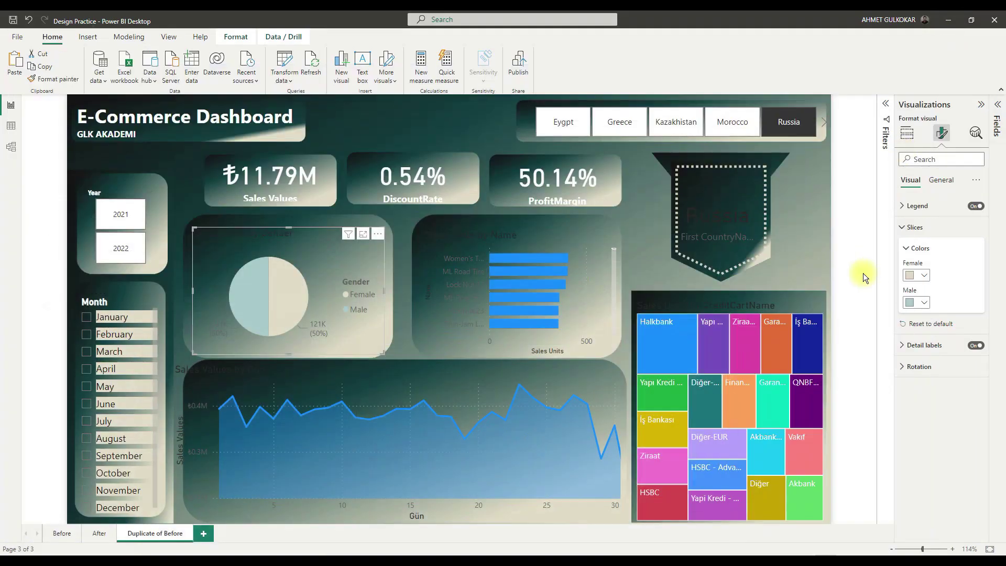
{"action": "left_click", "coordinate": [917, 303]}
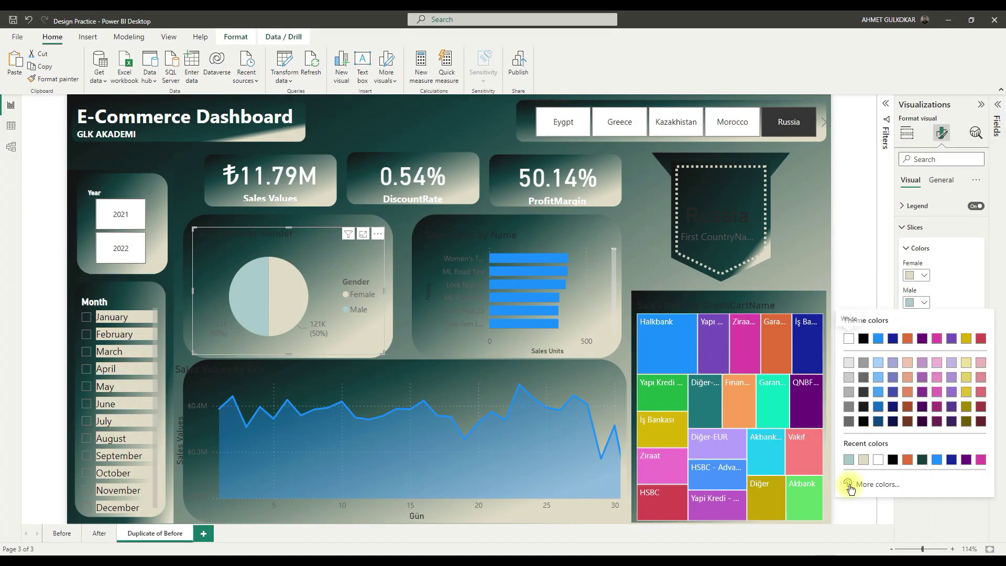
{"action": "left_click", "coordinate": [859, 481]}
{"action": "key", "text": "ctrl+v"}
{"action": "left_click", "coordinate": [505, 286]}
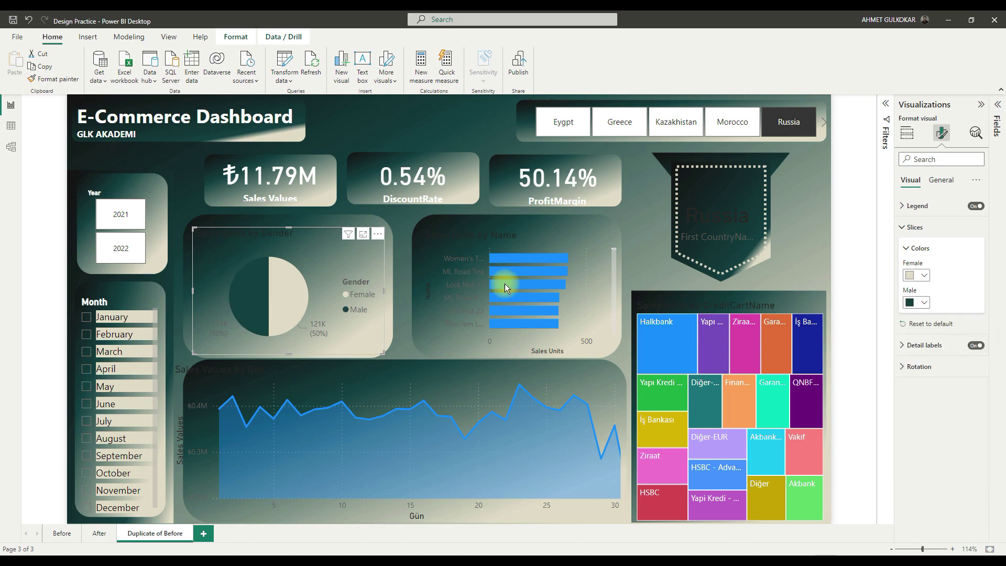
Make the Sales Units by Gender chart title bold with a white text color.
{"action": "left_click", "coordinate": [914, 227]}
{"action": "left_click", "coordinate": [941, 180]}
{"action": "left_click", "coordinate": [912, 226]}
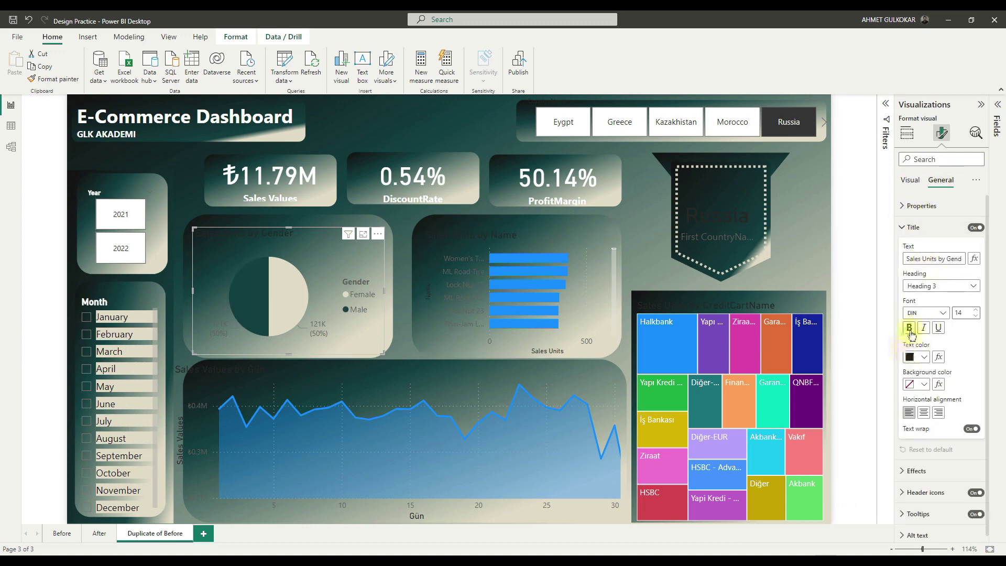
{"action": "left_click", "coordinate": [910, 357]}
{"action": "left_click", "coordinate": [841, 388]}
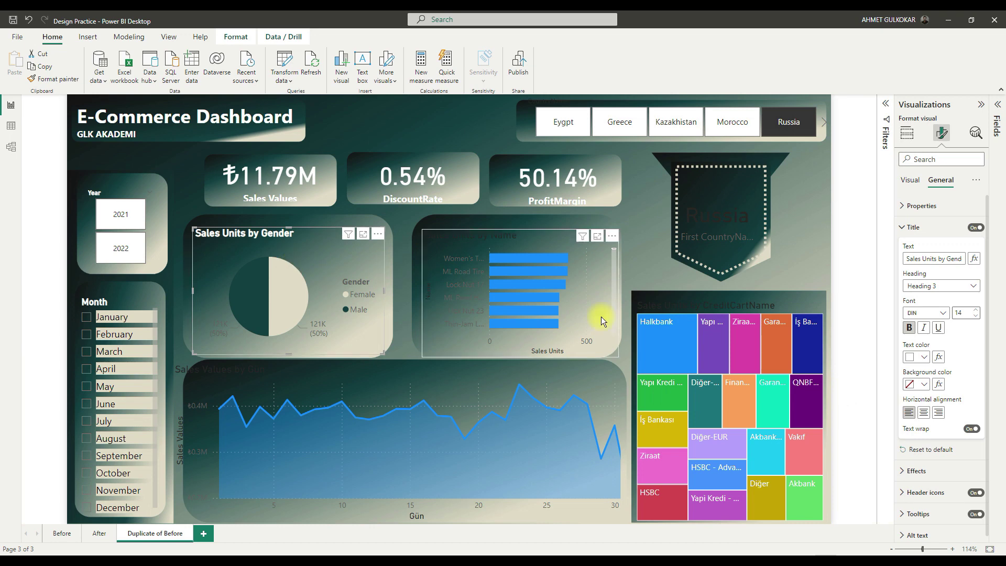
Make the pie chart's detail label values bold and white.
{"action": "left_click", "coordinate": [912, 227]}
{"action": "left_click", "coordinate": [909, 180]}
{"action": "left_click", "coordinate": [903, 249]}
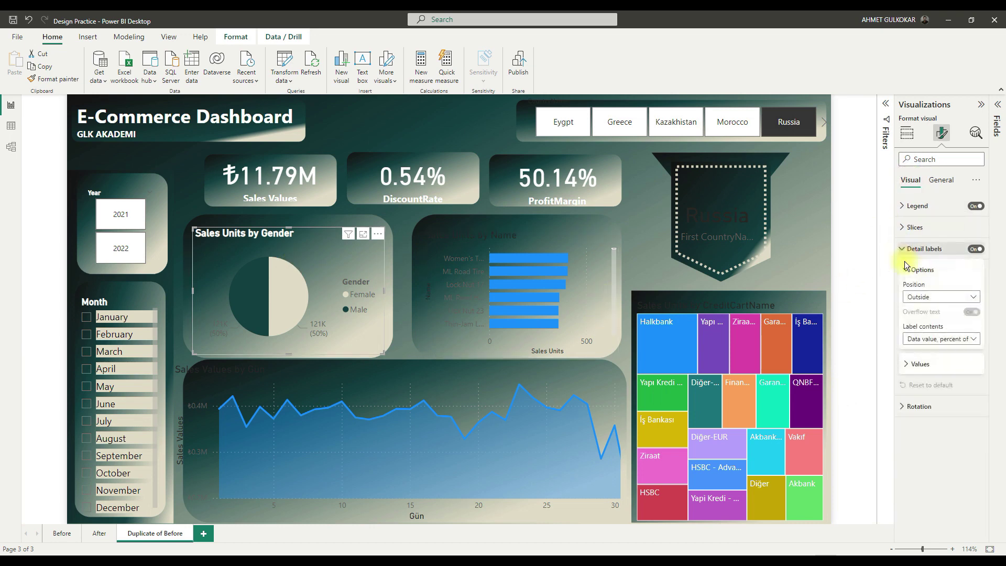
{"action": "left_click", "coordinate": [903, 363]}
{"action": "scroll", "coordinate": [909, 382], "scroll_direction": "down", "scroll_amount": 1}
{"action": "left_click", "coordinate": [917, 380]}
{"action": "left_click", "coordinate": [924, 381]}
{"action": "left_click", "coordinate": [908, 351]}
{"action": "left_click", "coordinate": [924, 380]}
{"action": "left_click", "coordinate": [865, 338]}
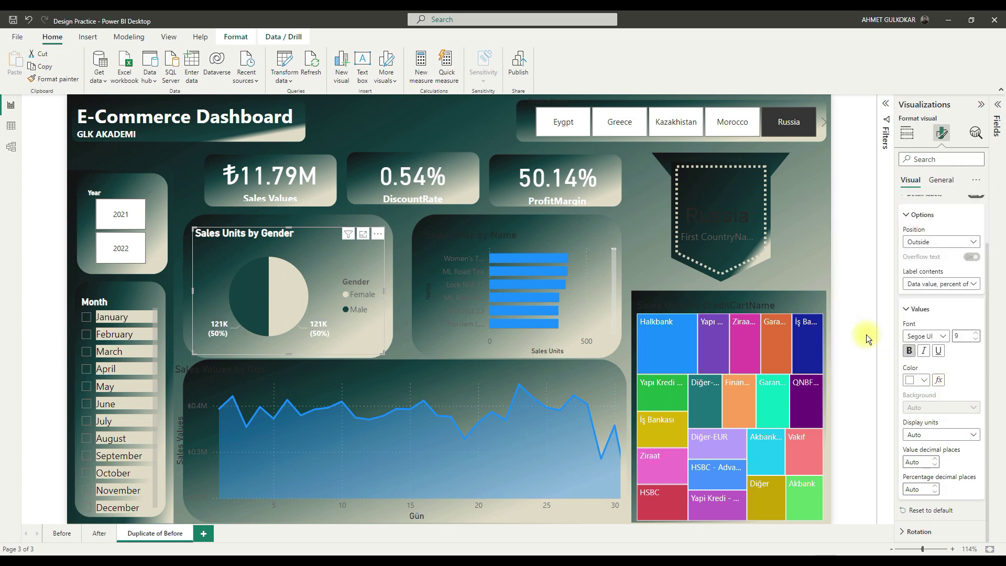
{"action": "left_click", "coordinate": [907, 313]}
{"action": "left_click", "coordinate": [912, 247]}
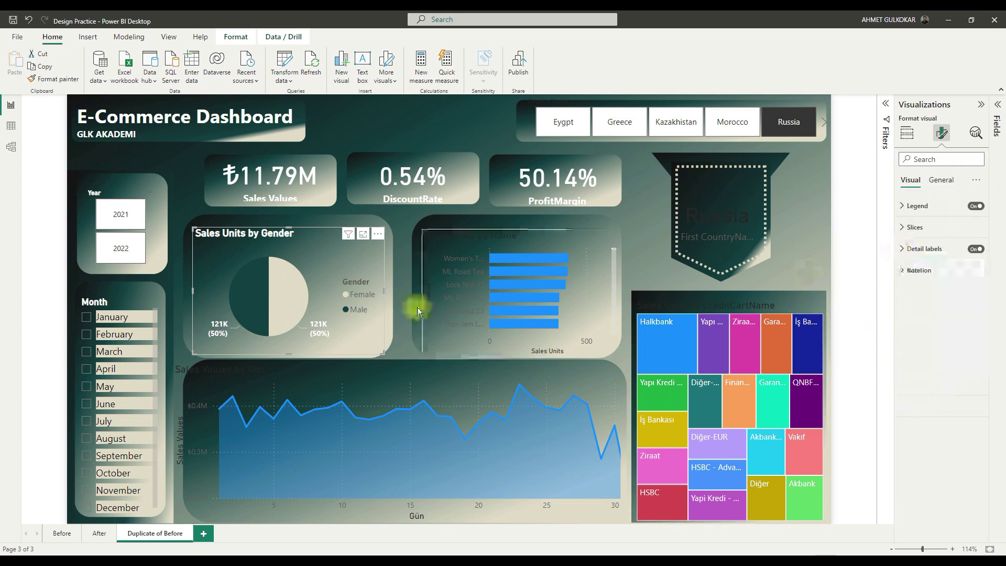
Make the Sales Units by Name chart title bold with a white text color.
{"action": "left_click", "coordinate": [465, 241]}
{"action": "left_click", "coordinate": [941, 180]}
{"action": "left_click", "coordinate": [902, 226]}
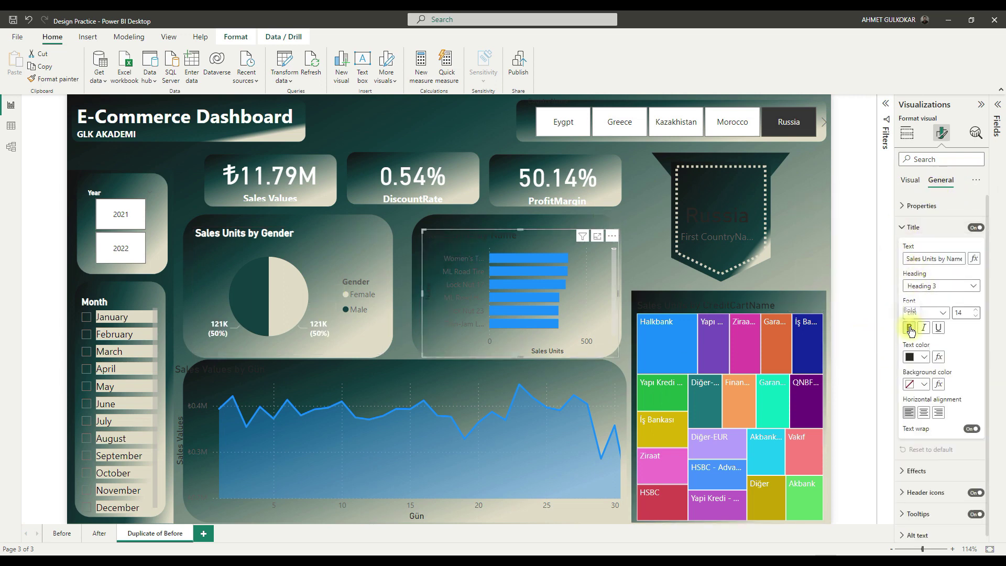
{"action": "left_click", "coordinate": [922, 357]}
{"action": "left_click", "coordinate": [848, 394]}
{"action": "left_click", "coordinate": [903, 227]}
Set the bar chart's Y-axis value labels to white.
{"action": "left_click", "coordinate": [910, 181]}
{"action": "left_click", "coordinate": [908, 201]}
{"action": "left_click", "coordinate": [918, 298]}
{"action": "left_click", "coordinate": [849, 334]}
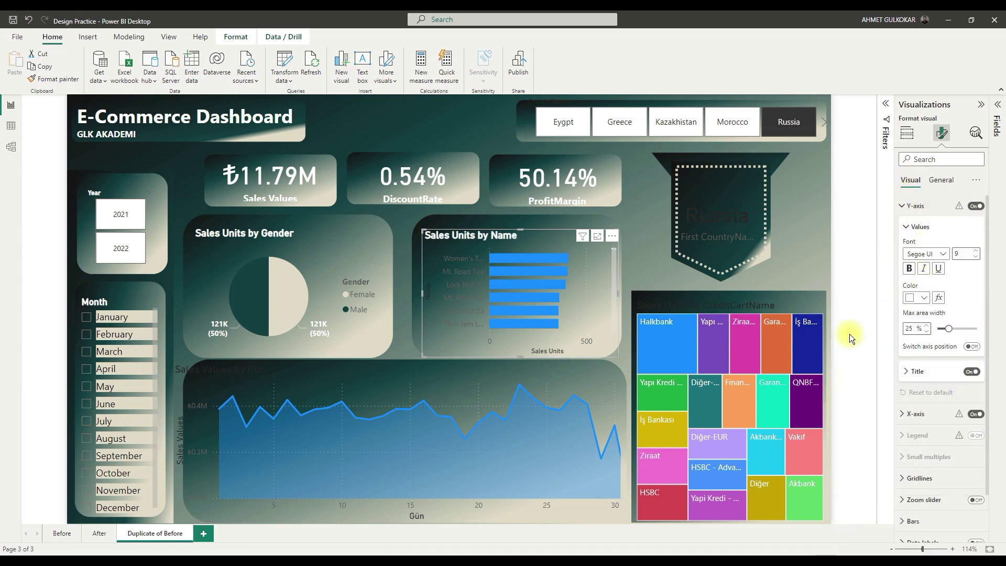
{"action": "left_click", "coordinate": [903, 205]}
Set the default bar color of the Sales Units by Name chart to beige.
{"action": "left_click", "coordinate": [898, 331]}
{"action": "left_click", "coordinate": [919, 383]}
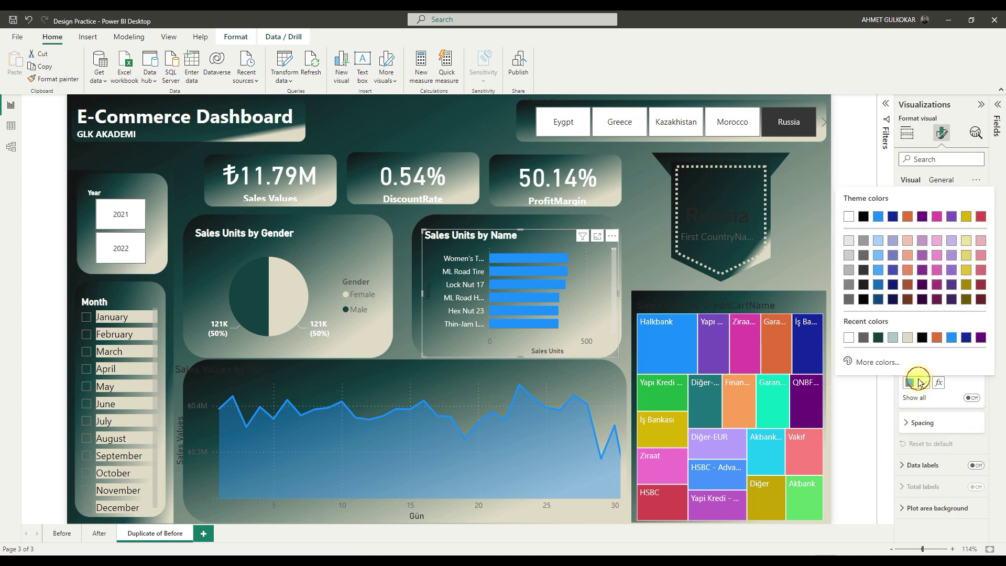
{"action": "left_click", "coordinate": [907, 338]}
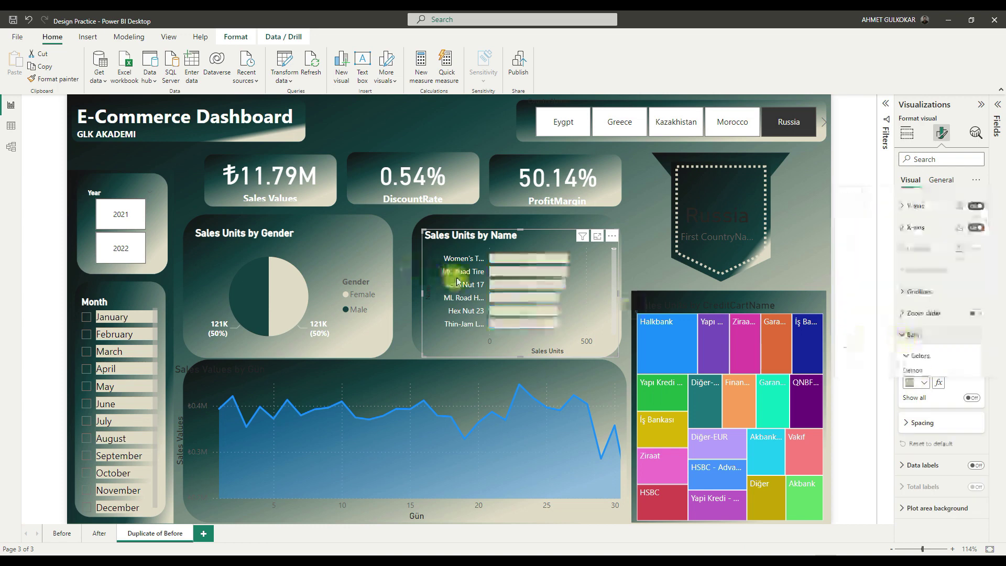
Resize the Sales Values by Gün chart from its left, right and upper edges to fit inside its rounded panel.
{"action": "left_click", "coordinate": [440, 366]}
{"action": "left_click_drag", "start_coordinate": [175, 446], "coordinate": [208, 447]}
{"action": "mouse_move", "coordinate": [623, 445]}
{"action": "left_mouse_down"}
{"action": "mouse_move", "coordinate": [657, 446]}
{"action": "mouse_move", "coordinate": [610, 447]}
{"action": "left_mouse_up"}
{"action": "left_click_drag", "start_coordinate": [409, 365], "coordinate": [408, 376]}
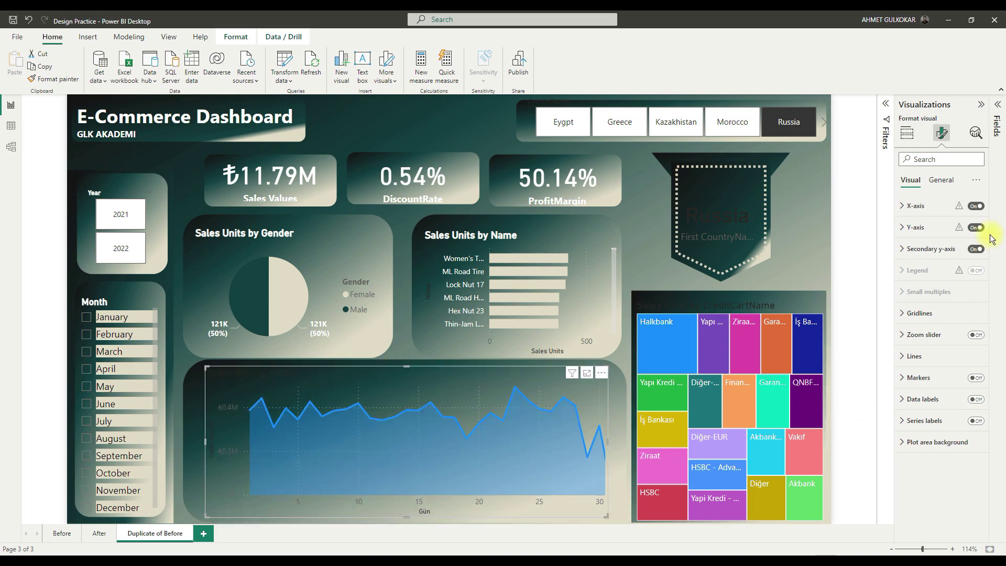
Turn off the X-axis title of the Sales Values by Gün chart.
{"action": "left_click", "coordinate": [907, 132]}
{"action": "left_click", "coordinate": [941, 133]}
{"action": "left_click", "coordinate": [906, 206]}
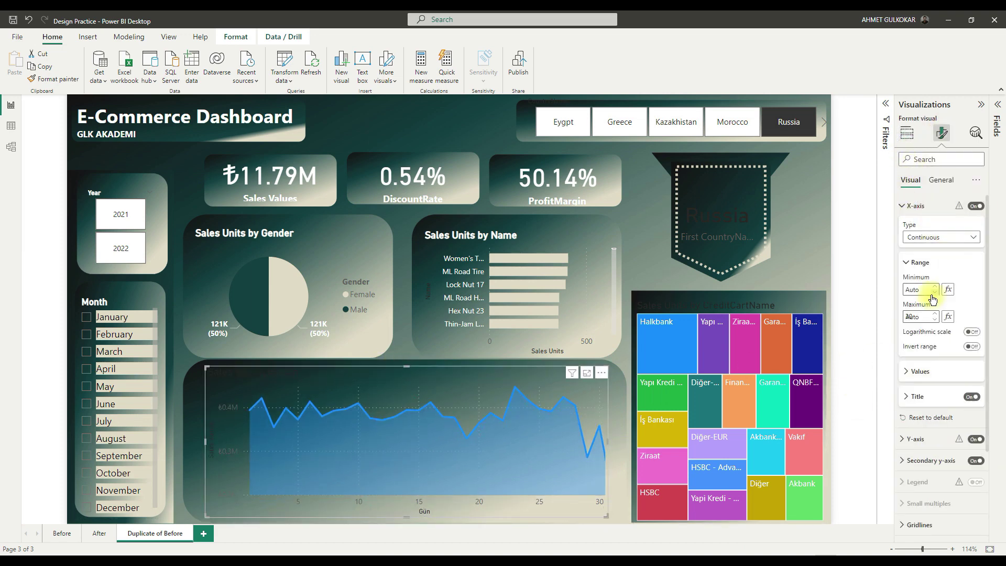
{"action": "left_click", "coordinate": [911, 371]}
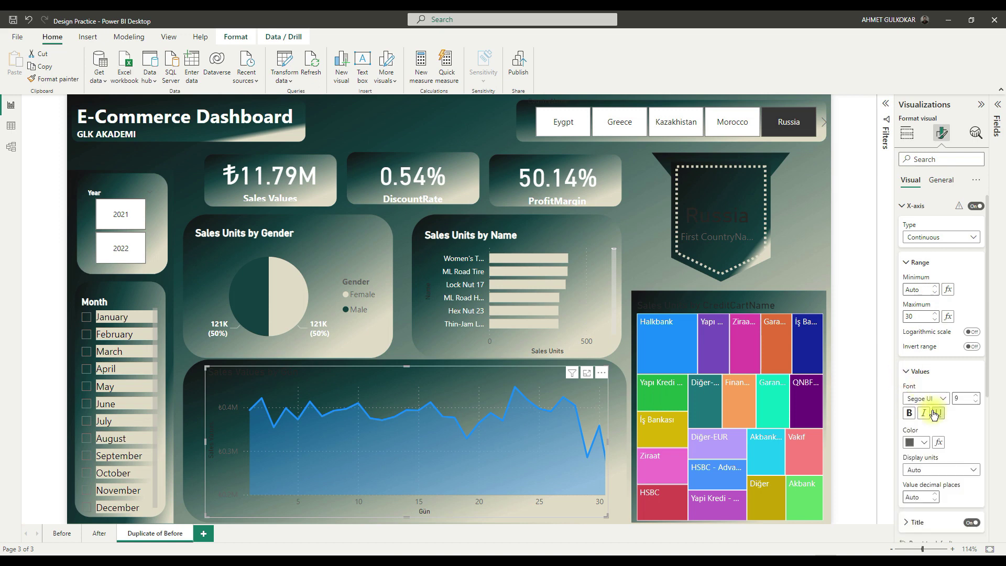
{"action": "left_click", "coordinate": [976, 205]}
{"action": "left_click", "coordinate": [975, 205]}
{"action": "scroll", "coordinate": [970, 315], "scroll_direction": "down", "scroll_amount": 3}
{"action": "left_click", "coordinate": [971, 366]}
Make the X-axis value labels of the Sales Values by Gün chart bold and black.
{"action": "scroll", "coordinate": [971, 268], "scroll_direction": "up", "scroll_amount": 1}
{"action": "scroll", "coordinate": [972, 269], "scroll_direction": "up", "scroll_amount": 1}
{"action": "left_click", "coordinate": [923, 338]}
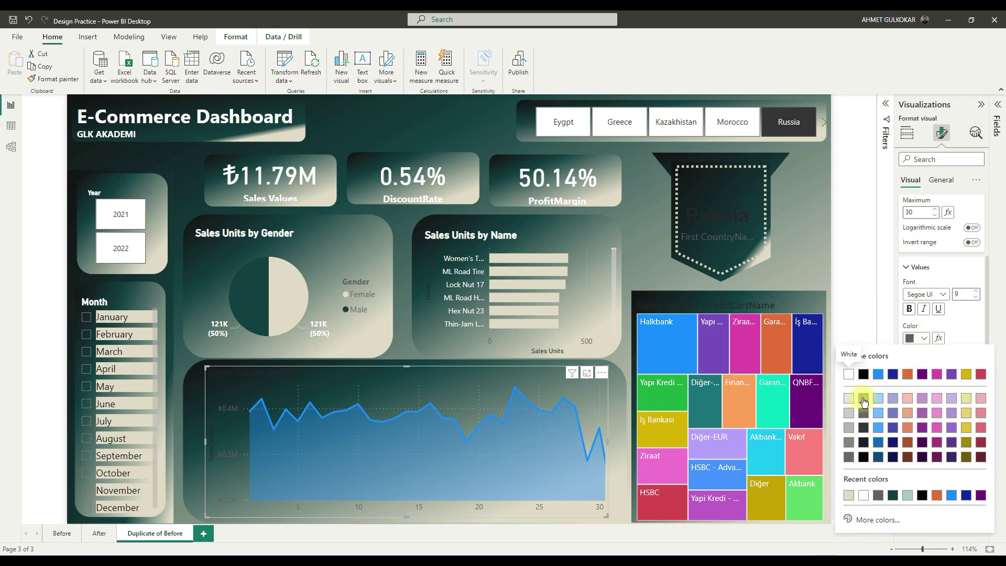
{"action": "left_click", "coordinate": [862, 375]}
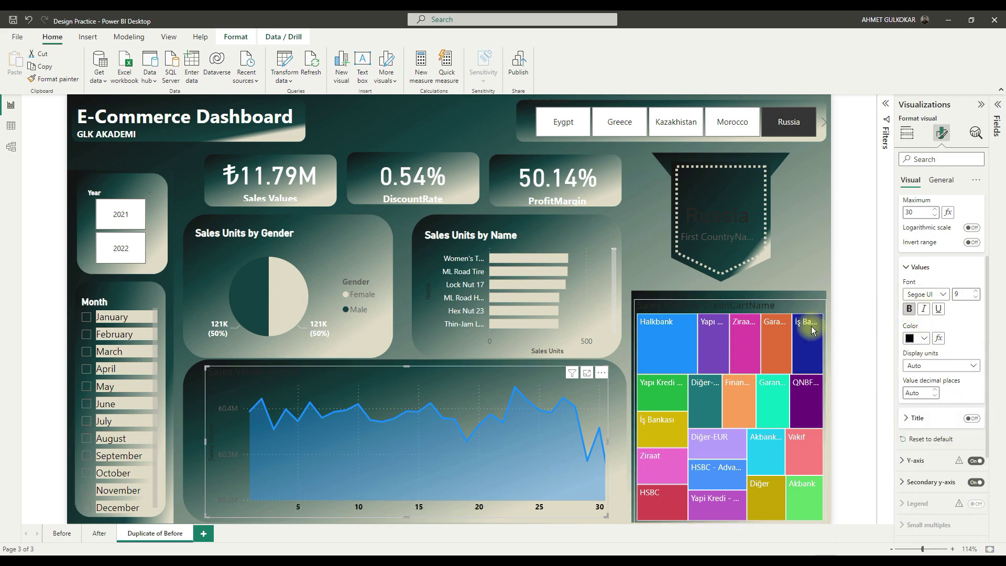
{"action": "scroll", "coordinate": [932, 293], "scroll_direction": "up", "scroll_amount": 2}
{"action": "left_click", "coordinate": [914, 205]}
Make the Y-axis value labels of the Sales Values by Gün chart bold and white.
{"action": "left_click", "coordinate": [914, 227]}
{"action": "left_click", "coordinate": [914, 357]}
{"action": "left_click", "coordinate": [916, 428]}
{"action": "left_click", "coordinate": [851, 263]}
{"action": "left_click", "coordinate": [909, 399]}
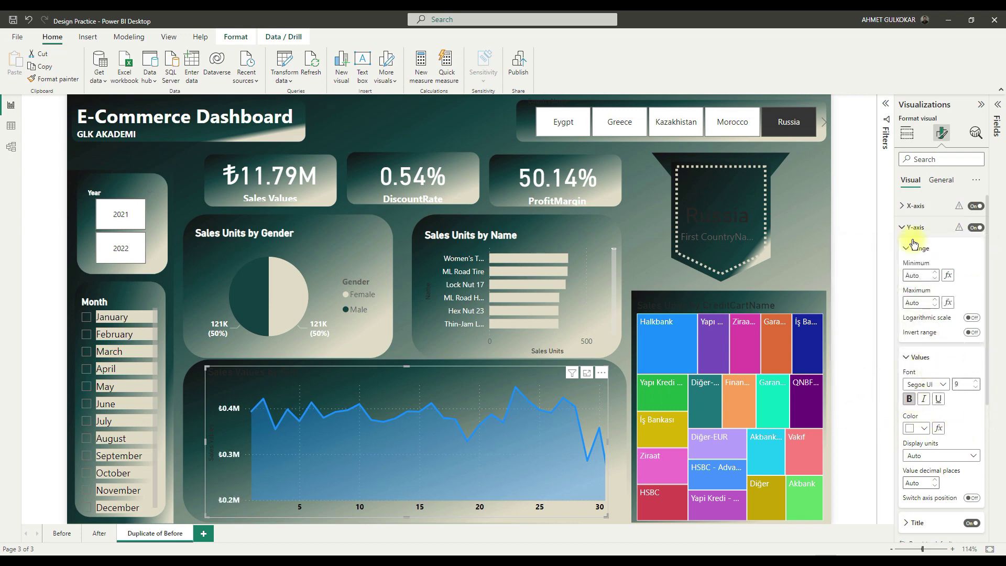
{"action": "left_click", "coordinate": [914, 226]}
Set the line color of the Sales Values by Gün chart to black.
{"action": "left_click", "coordinate": [903, 358]}
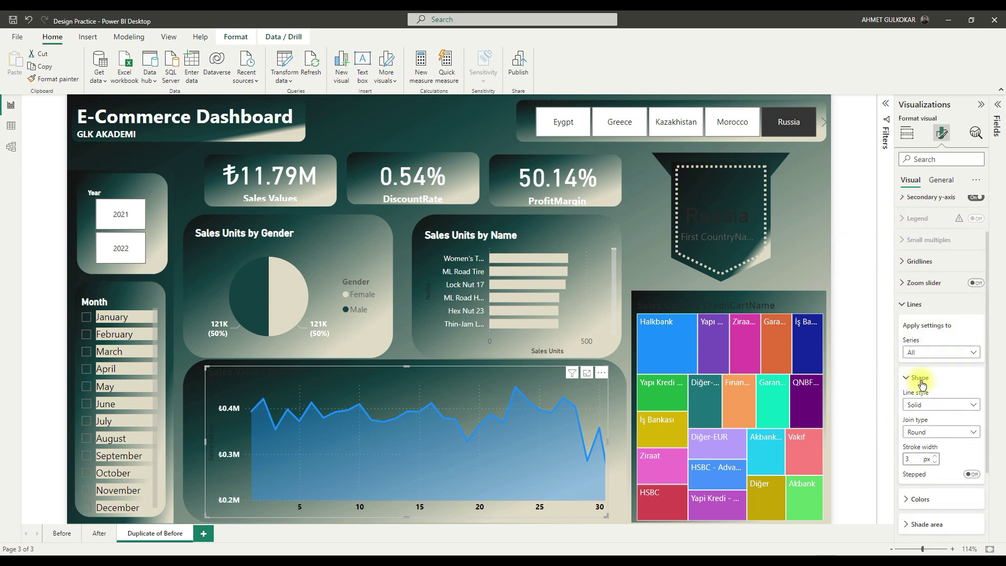
{"action": "scroll", "coordinate": [938, 414], "scroll_direction": "down", "scroll_amount": 2}
{"action": "left_click", "coordinate": [914, 425]}
{"action": "left_click", "coordinate": [915, 399]}
{"action": "left_click", "coordinate": [918, 428]}
{"action": "left_click", "coordinate": [867, 385]}
{"action": "scroll", "coordinate": [906, 299], "scroll_direction": "up", "scroll_amount": 3}
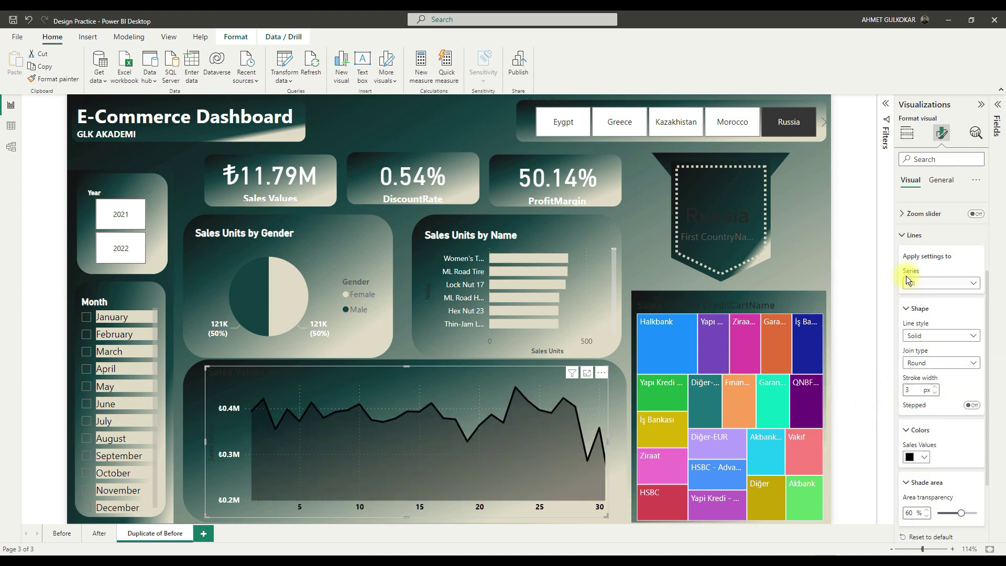
{"action": "left_click", "coordinate": [903, 355]}
Turn on markers for the Sales Values by Gün line and set their shape to square.
{"action": "left_click", "coordinate": [905, 379]}
{"action": "left_click", "coordinate": [905, 379]}
{"action": "left_click", "coordinate": [974, 377]}
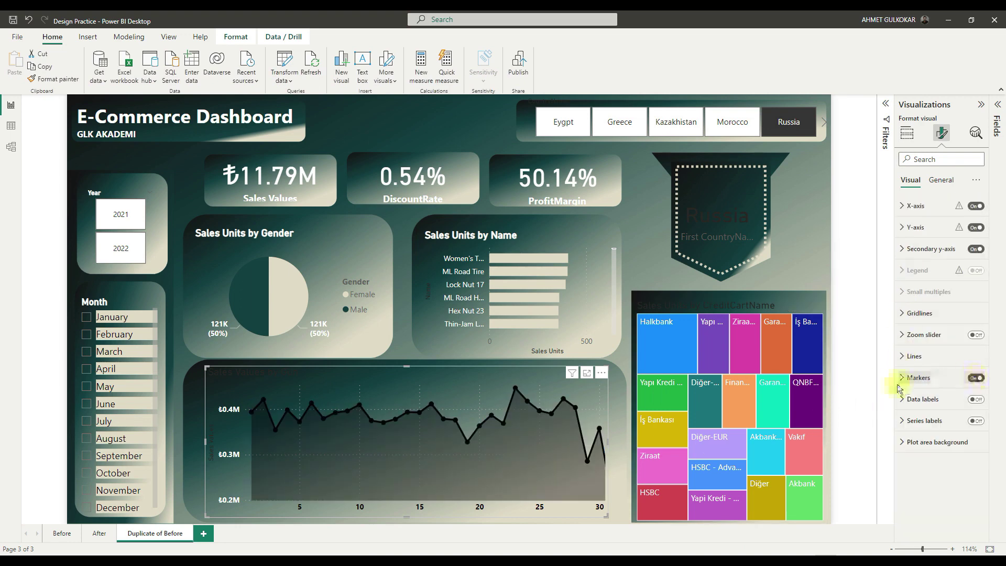
{"action": "left_click", "coordinate": [904, 378]}
{"action": "scroll", "coordinate": [922, 420], "scroll_direction": "down", "scroll_amount": 1}
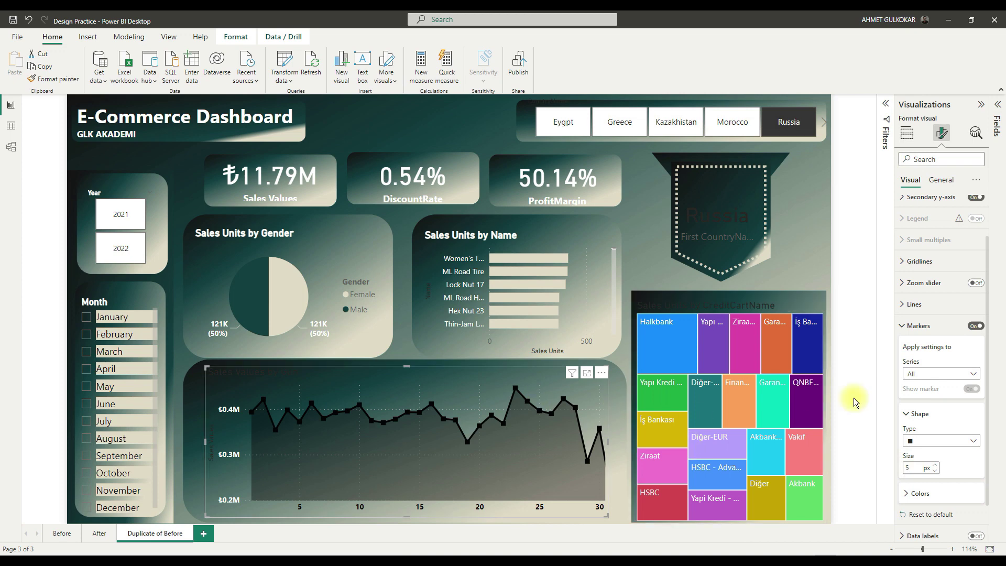
{"action": "left_click", "coordinate": [908, 422]}
{"action": "left_click", "coordinate": [907, 331]}
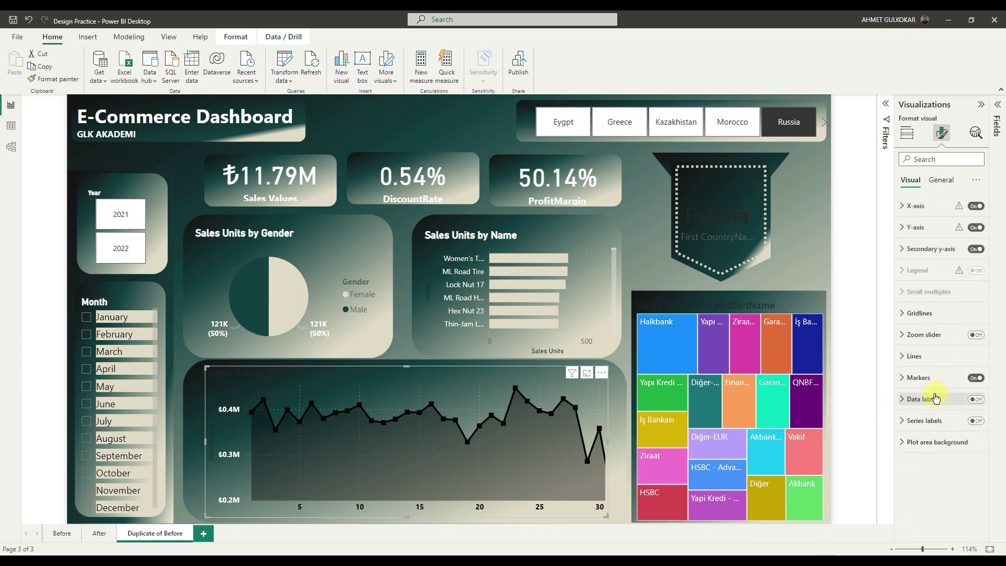
Set the default marker color of the Sales Values by Gün line to beige.
{"action": "left_click", "coordinate": [917, 396]}
{"action": "left_click", "coordinate": [912, 446]}
{"action": "left_click", "coordinate": [914, 431]}
{"action": "left_click", "coordinate": [879, 384]}
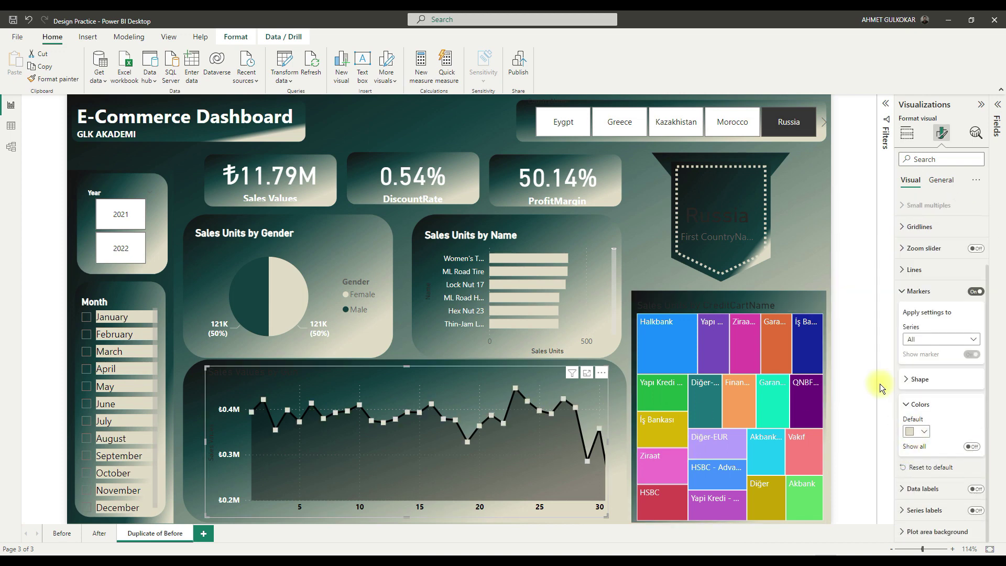
Set the font color of the CountryName slicer's header to white.
{"action": "left_click", "coordinate": [524, 121]}
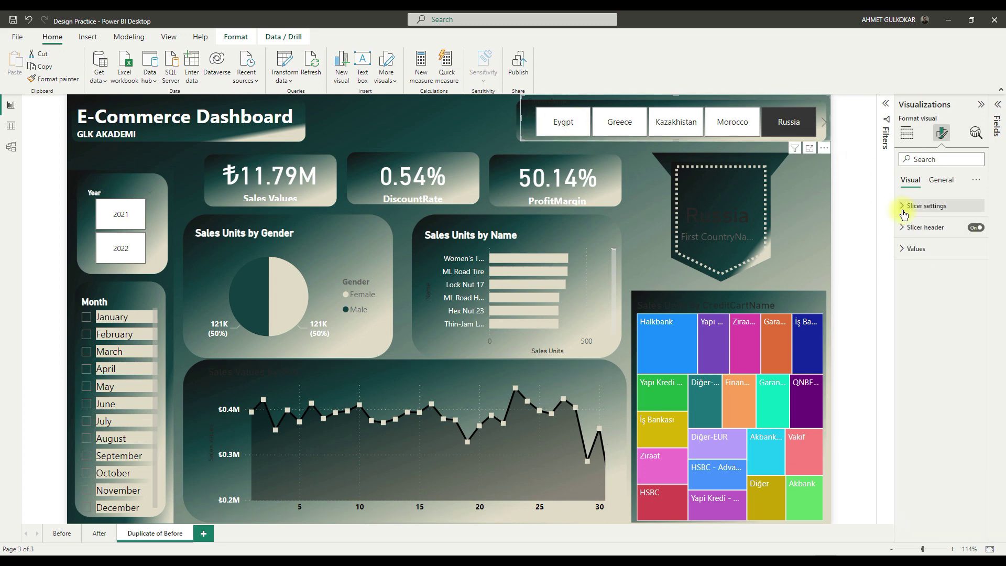
{"action": "left_click", "coordinate": [903, 228]}
{"action": "left_click", "coordinate": [924, 347]}
{"action": "left_click", "coordinate": [857, 383]}
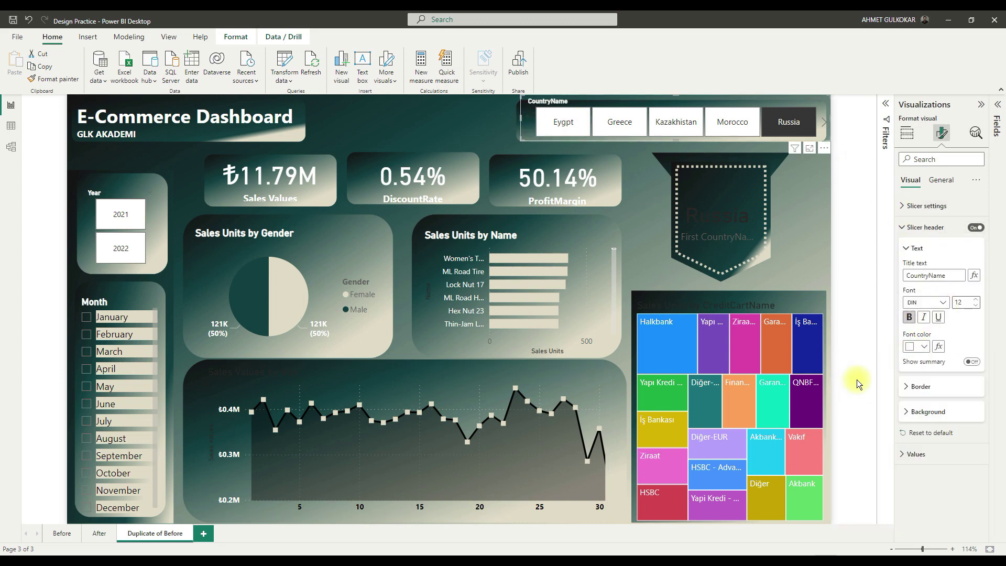
Give the CountryName slicer's values a beige background and bold text at size 9.
{"action": "left_click", "coordinate": [901, 227]}
{"action": "left_click", "coordinate": [902, 248]}
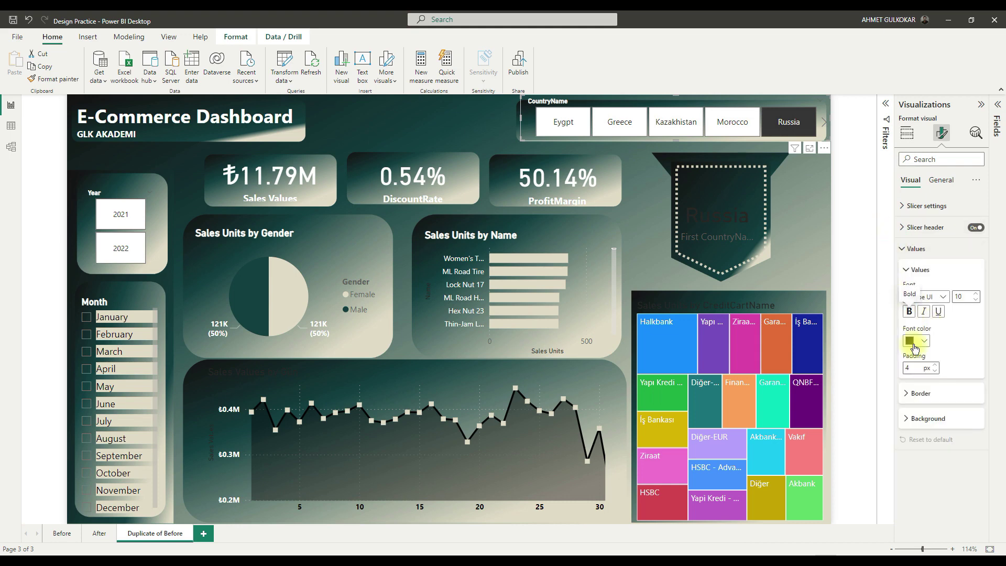
{"action": "left_click", "coordinate": [916, 418]}
{"action": "left_click", "coordinate": [916, 446]}
{"action": "left_click", "coordinate": [882, 400]}
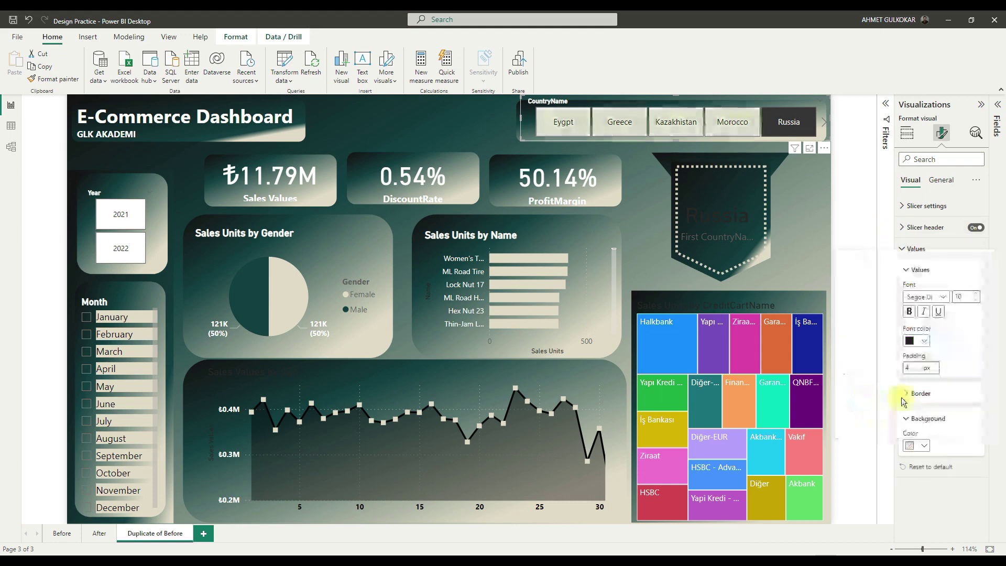
{"action": "left_click", "coordinate": [906, 419]}
{"action": "left_click", "coordinate": [910, 311]}
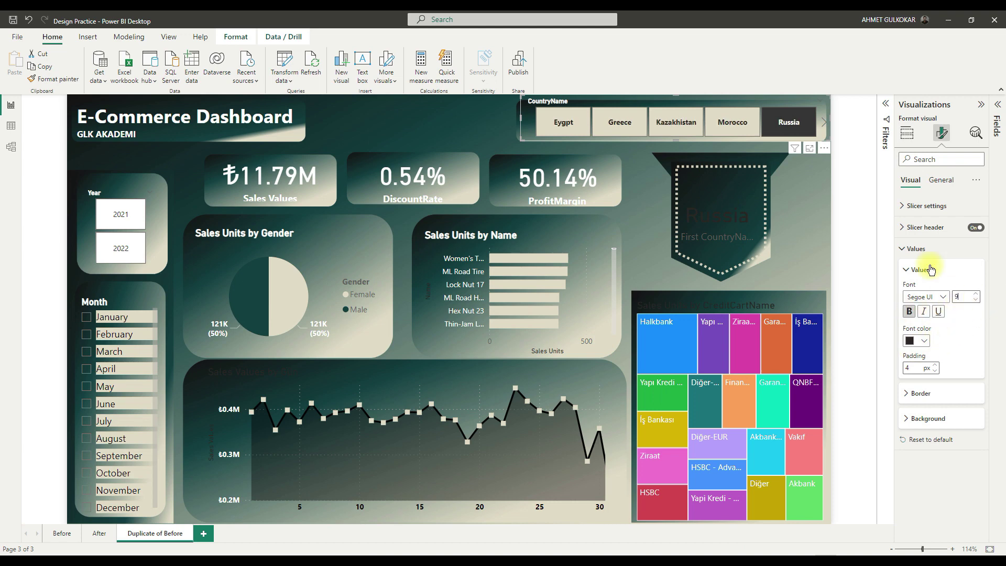
Set the title text color of the Sales Units by CreditCartName treemap to white.
{"action": "left_click", "coordinate": [769, 291]}
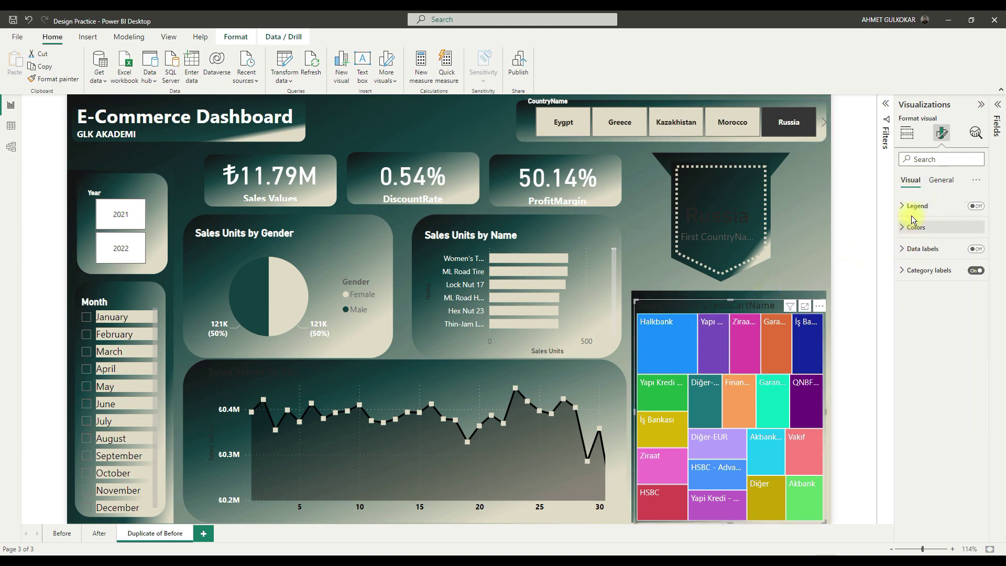
{"action": "left_click", "coordinate": [940, 180]}
{"action": "left_click", "coordinate": [923, 357]}
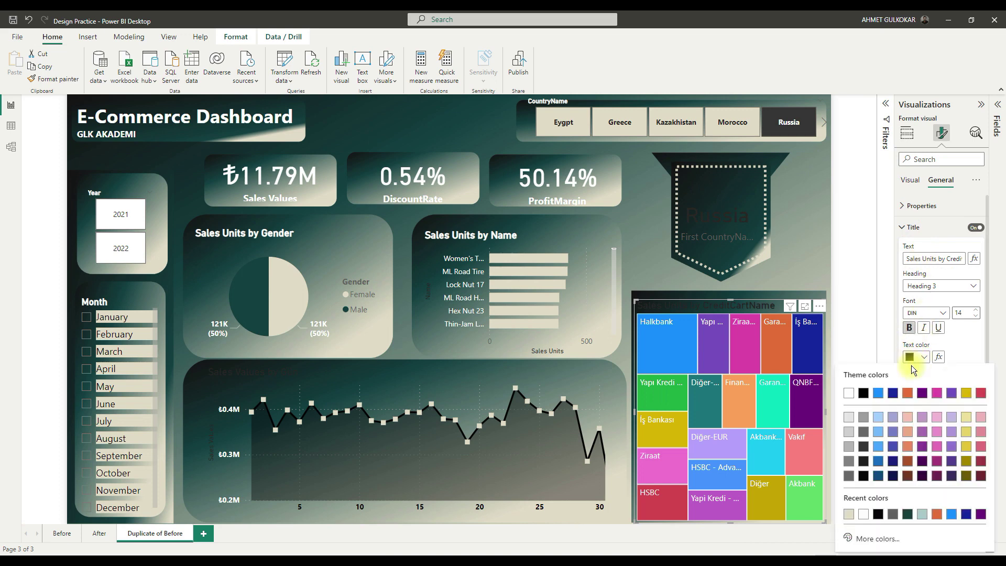
{"action": "left_click", "coordinate": [851, 402]}
{"action": "left_click", "coordinate": [913, 227]}
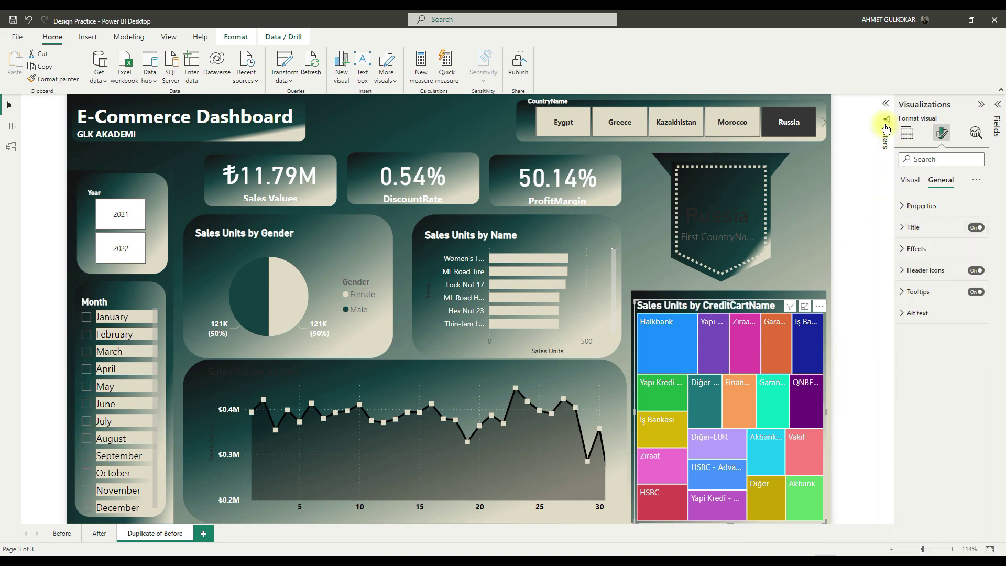
Change the treemap's CreditCartName filter to Top N showing the top 4 items.
{"action": "left_click", "coordinate": [887, 106]}
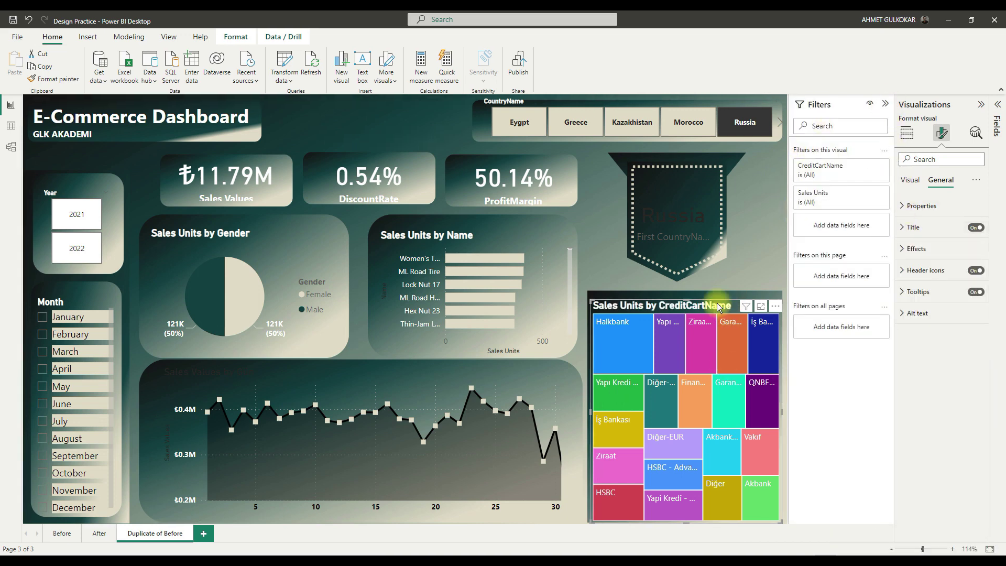
{"action": "left_click", "coordinate": [831, 168]}
{"action": "left_click", "coordinate": [835, 201]}
{"action": "left_click", "coordinate": [824, 235]}
{"action": "left_click", "coordinate": [858, 228]}
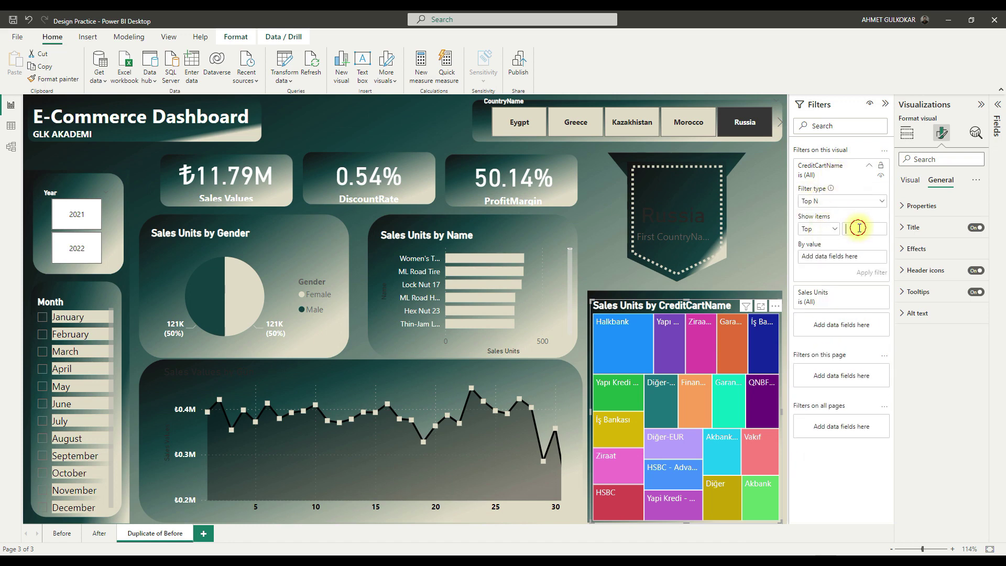
{"action": "type", "text": "4"}
Find the Sales Units field, use it as the Top N filter's value, and apply the filter.
{"action": "left_click", "coordinate": [1001, 108]}
{"action": "left_click", "coordinate": [945, 125]}
{"action": "type", "text": "sales"}
{"action": "left_click_drag", "start_coordinate": [910, 155], "coordinate": [738, 269]}
{"action": "left_click", "coordinate": [739, 270]}
{"action": "left_click", "coordinate": [751, 103]}
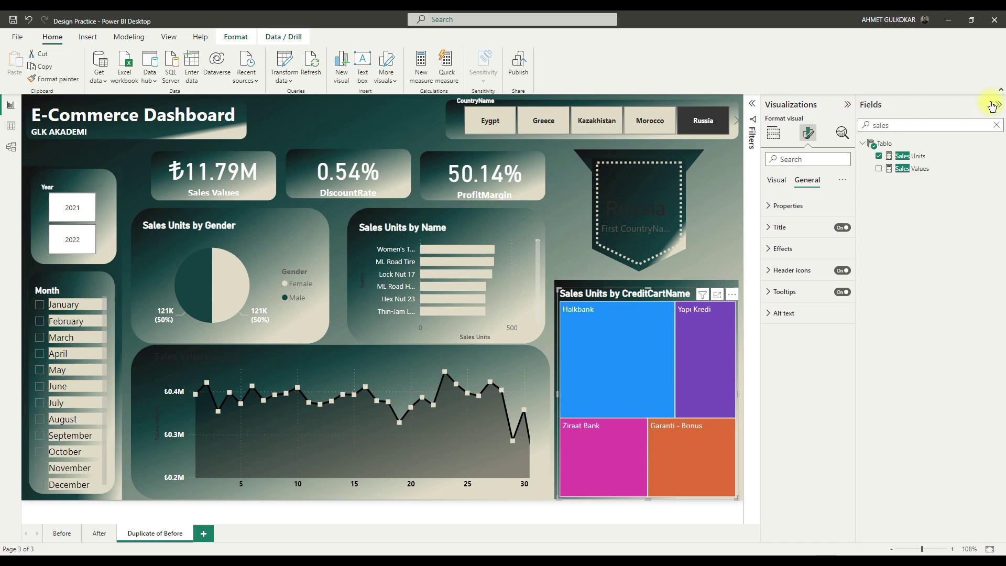
{"action": "left_click", "coordinate": [997, 103]}
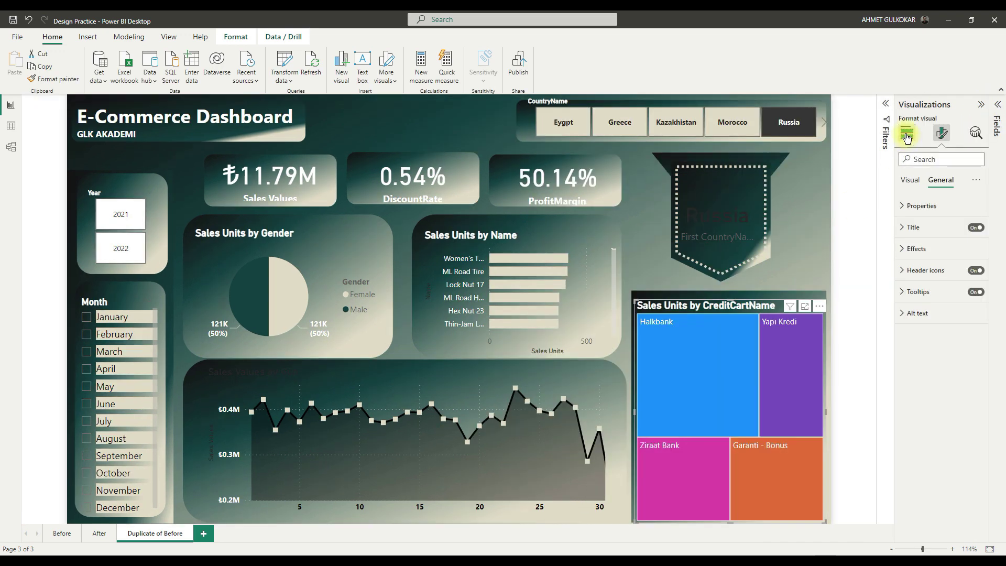
Color the treemap's Halkbank tile dark green and its Yapı Kredi tile beige.
{"action": "left_click", "coordinate": [910, 179]}
{"action": "left_click", "coordinate": [916, 227]}
{"action": "left_click", "coordinate": [916, 285]}
{"action": "left_click", "coordinate": [907, 442]}
{"action": "left_click", "coordinate": [917, 312]}
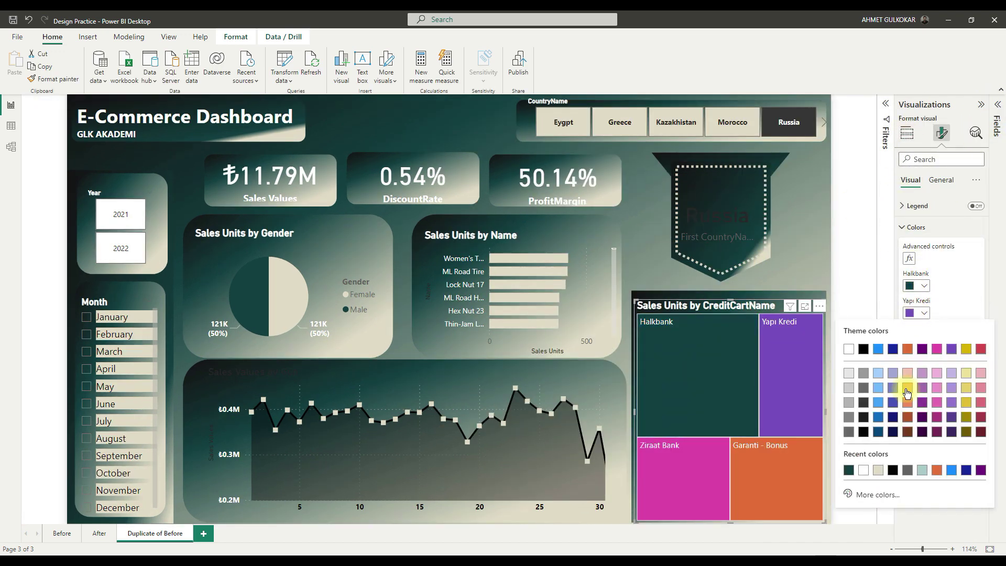
{"action": "left_click", "coordinate": [878, 470]}
Color the treemap's Ziraat Bank tile black.
{"action": "left_click", "coordinate": [916, 340]}
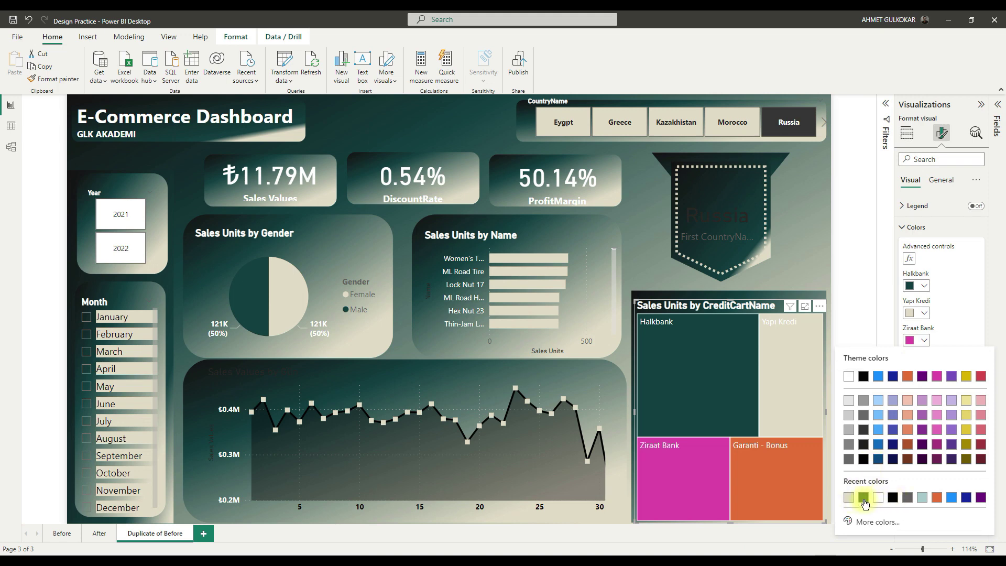
{"action": "left_click", "coordinate": [892, 497]}
{"action": "left_click", "coordinate": [917, 368]}
{"action": "left_click", "coordinate": [907, 206]}
{"action": "left_click", "coordinate": [902, 227]}
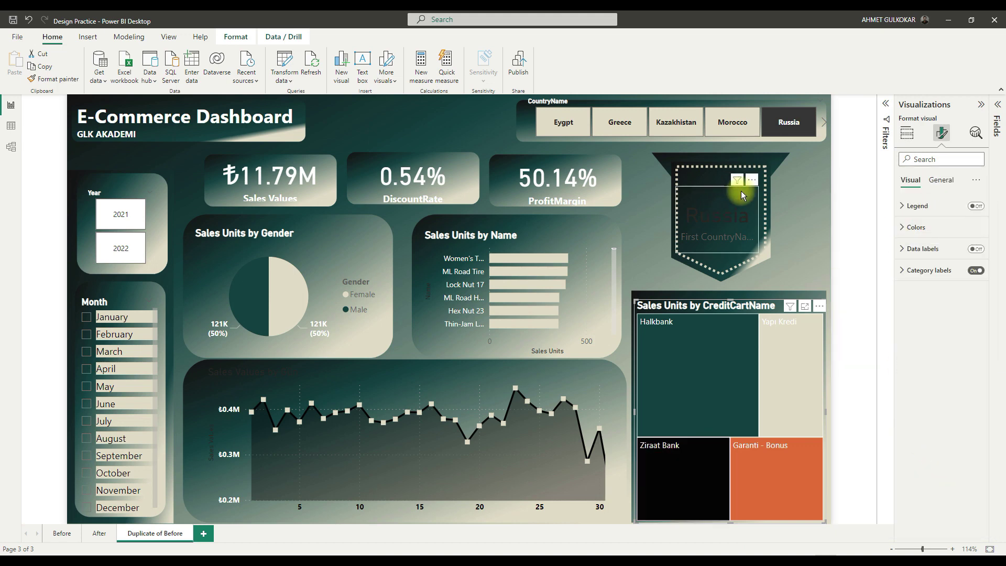
Copy the ProfitMargin card's formatting onto the country name card and set its category label font size to 10.
{"action": "left_click", "coordinate": [556, 181]}
{"action": "left_click", "coordinate": [58, 78]}
{"action": "left_click", "coordinate": [748, 234]}
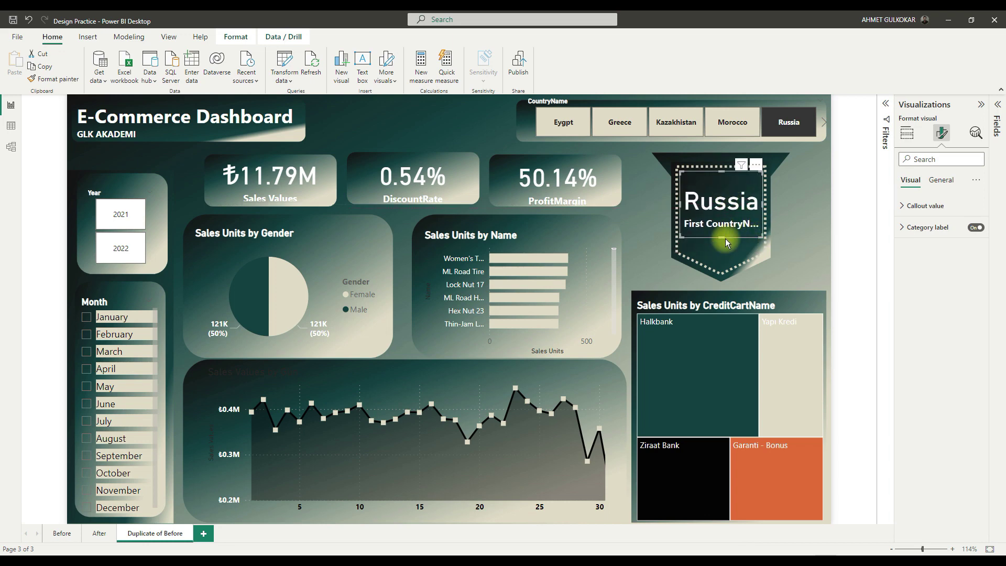
{"action": "left_click", "coordinate": [903, 228]}
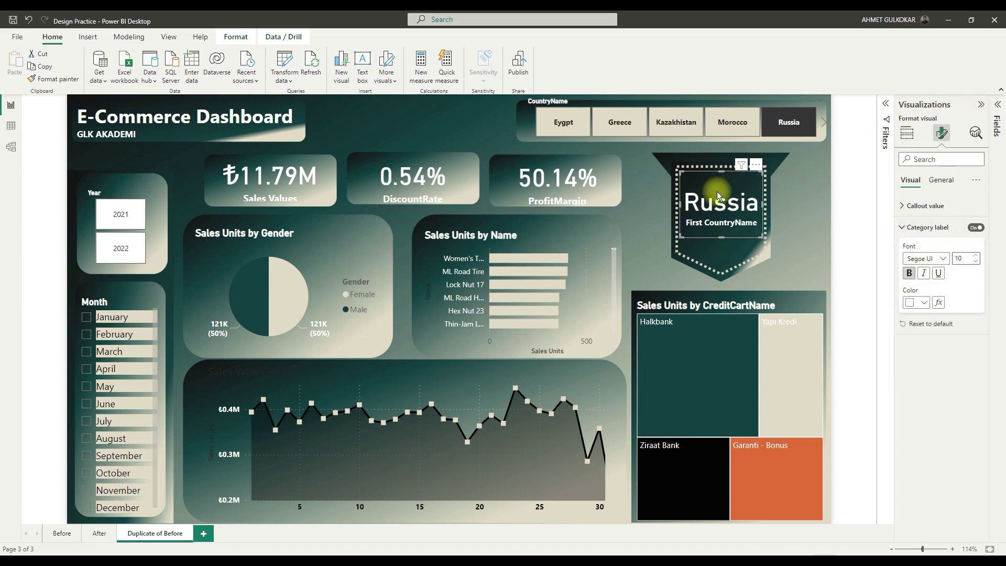
Collapse the Visualizations pane and compare the original Before page with the restyled Duplicate of Before page.
{"action": "left_click", "coordinate": [981, 104]}
{"action": "left_click", "coordinate": [57, 534]}
{"action": "left_click", "coordinate": [153, 533]}
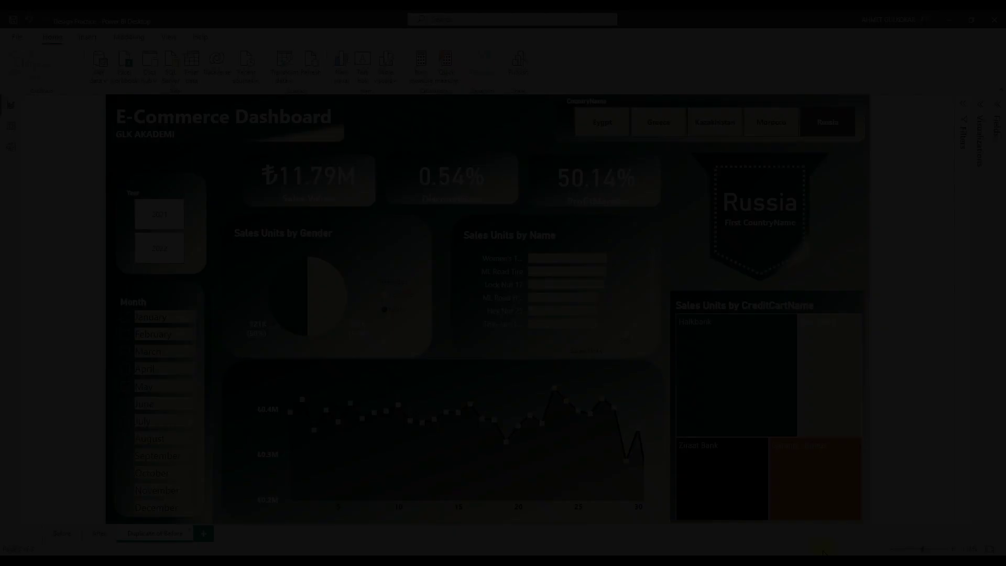